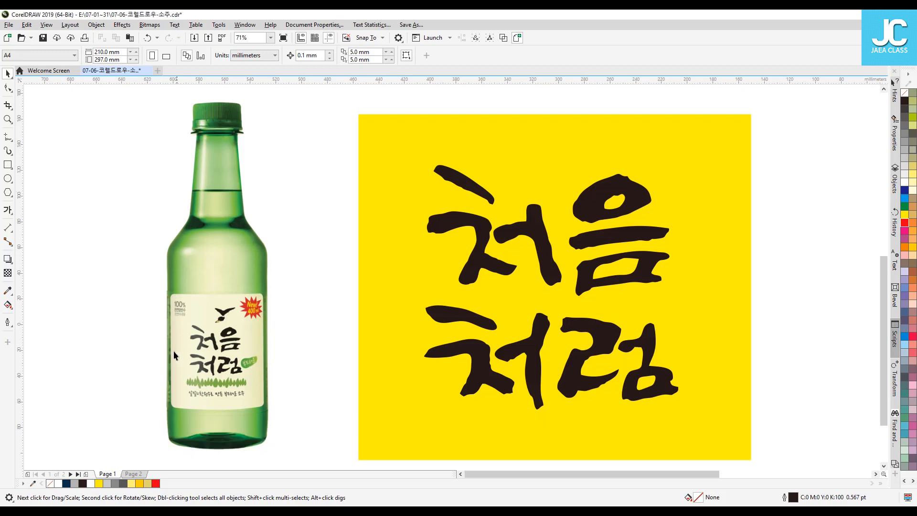
{"action": "left_click", "coordinate": [225, 261]}
{"action": "left_click_drag", "start_coordinate": [225, 260], "coordinate": [213, 267]}
{"action": "key", "text": "ctrl+z"}
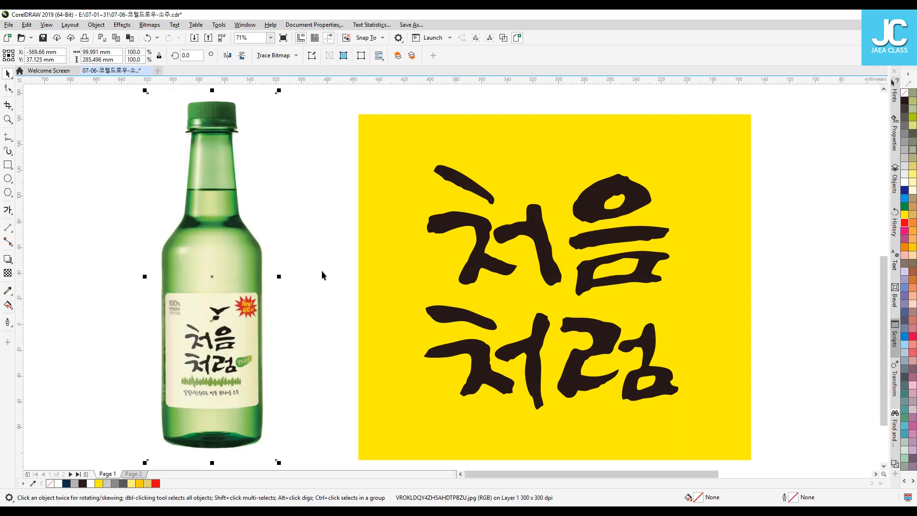
{"action": "left_click", "coordinate": [337, 282]}
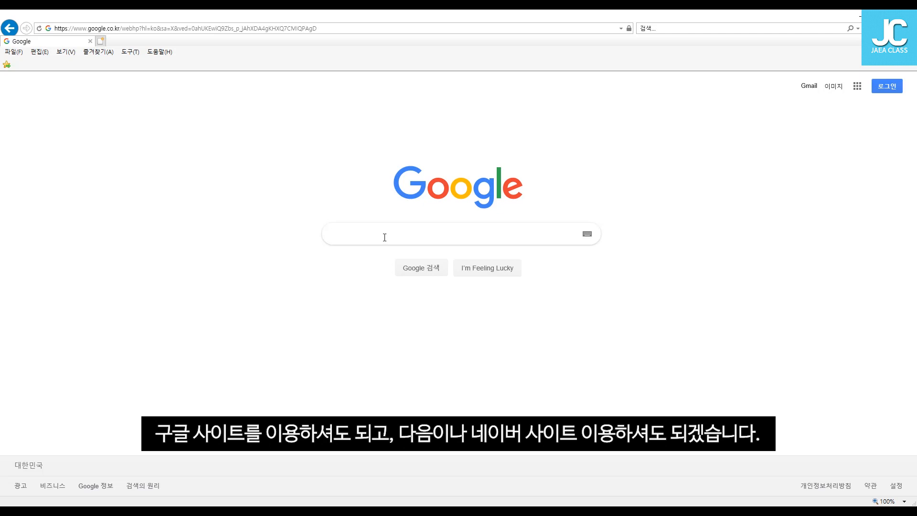
Search Google for "처음처럼" in the web browser and show the image results
{"action": "type", "text": "처음처럼"}
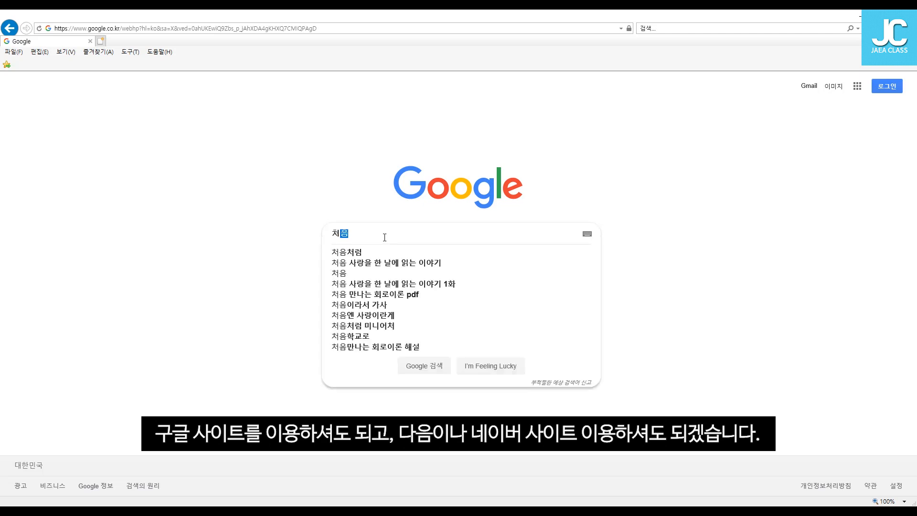
{"action": "key", "text": "Return"}
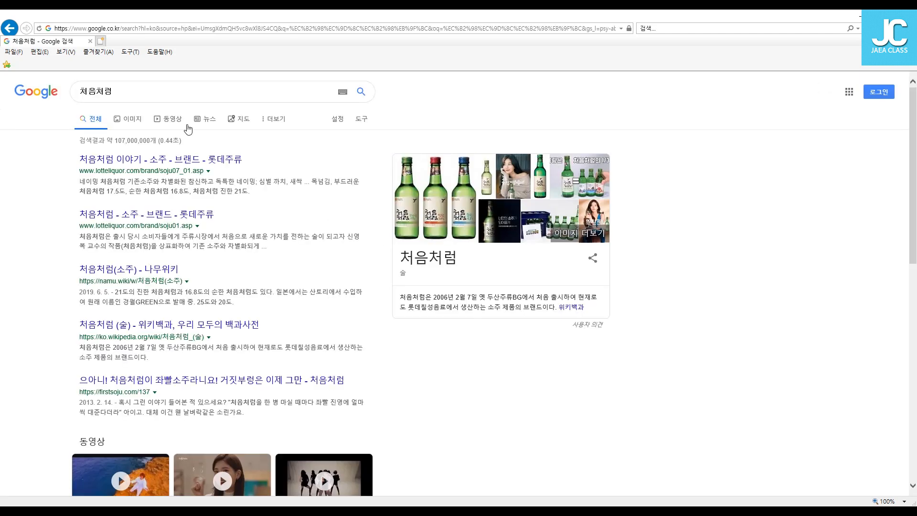
{"action": "left_click", "coordinate": [130, 125]}
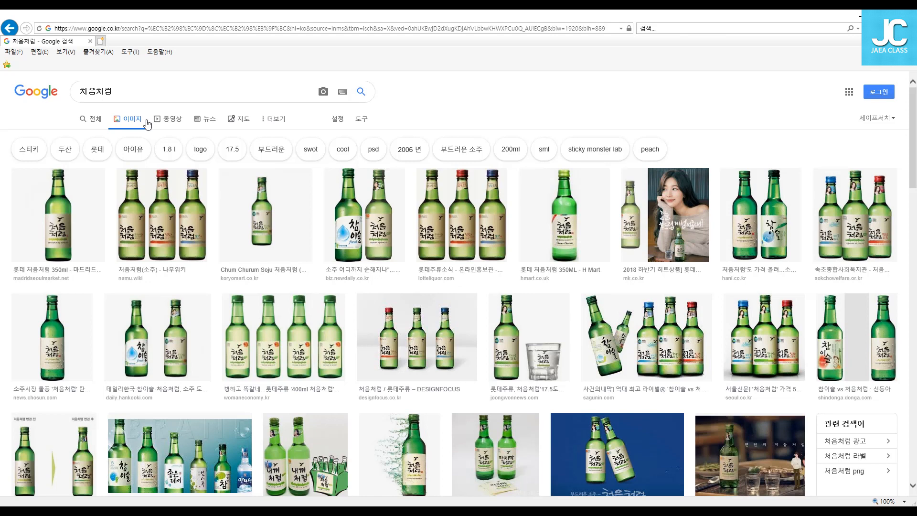
Limit the image results to pictures larger than 2MP (1600×1200)
{"action": "left_click", "coordinate": [363, 121]}
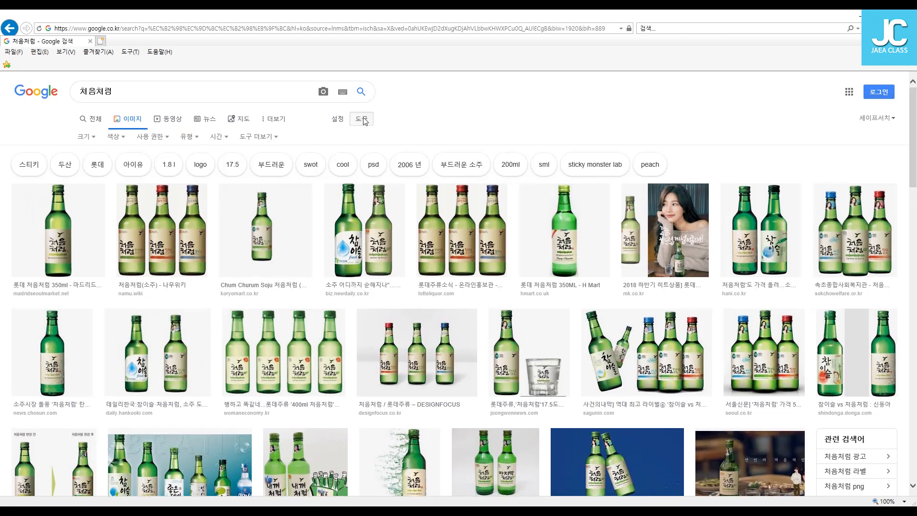
{"action": "left_click", "coordinate": [88, 138]}
{"action": "mouse_move", "coordinate": [88, 211]}
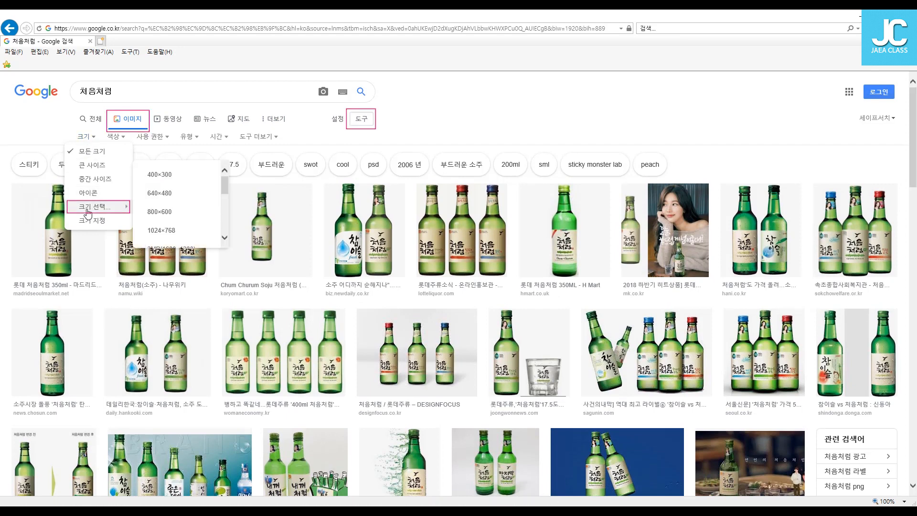
{"action": "scroll", "coordinate": [180, 211], "scroll_direction": "down", "scroll_amount": 2}
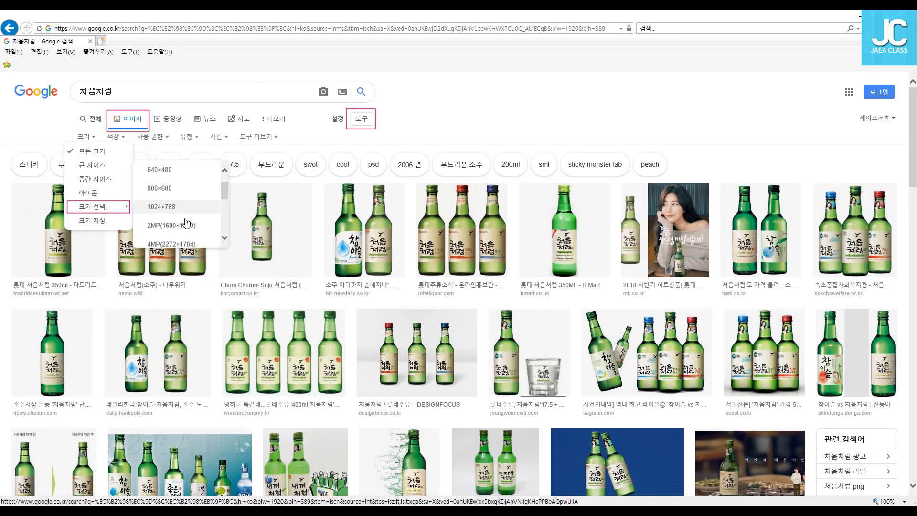
{"action": "scroll", "coordinate": [191, 230], "scroll_direction": "down", "scroll_amount": 1}
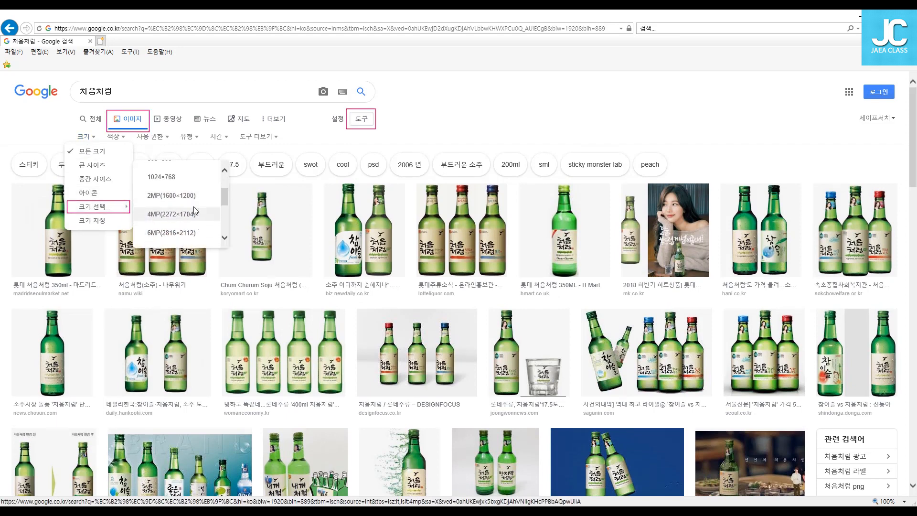
{"action": "scroll", "coordinate": [195, 233], "scroll_direction": "down", "scroll_amount": 1}
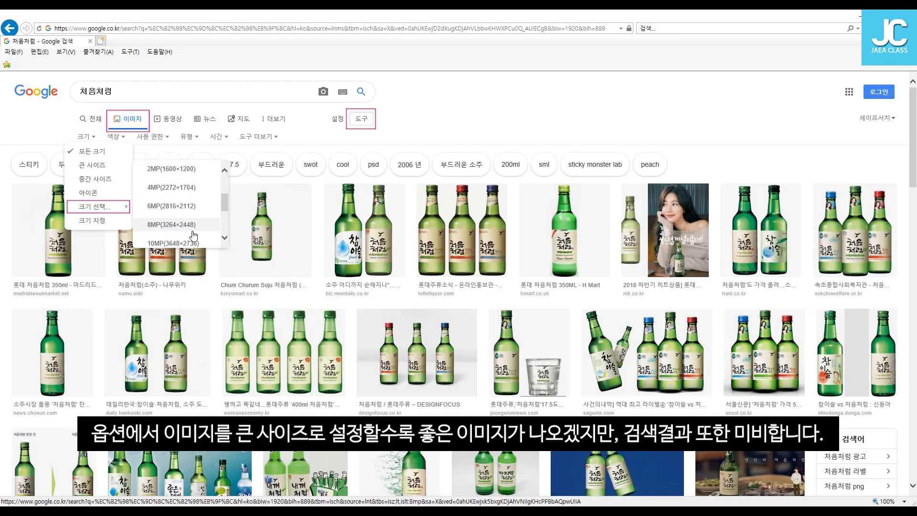
{"action": "scroll", "coordinate": [192, 232], "scroll_direction": "up", "scroll_amount": 1}
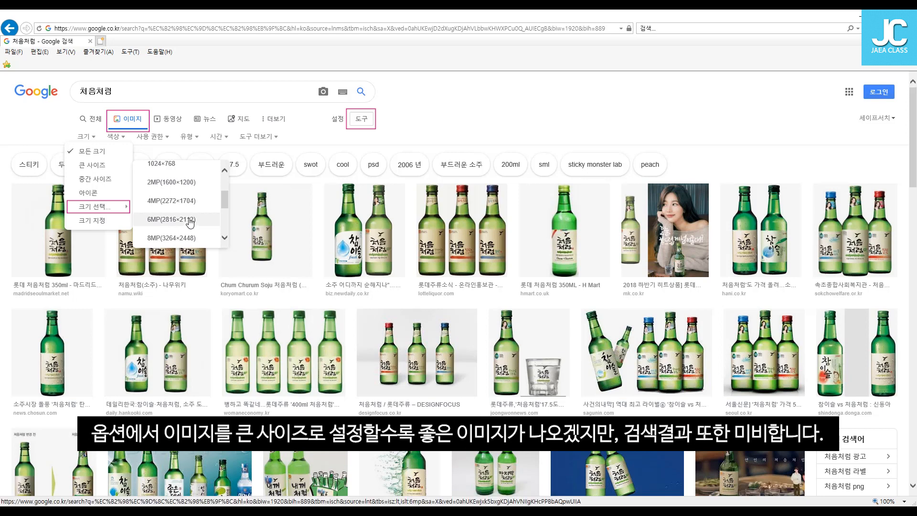
{"action": "left_click", "coordinate": [176, 185]}
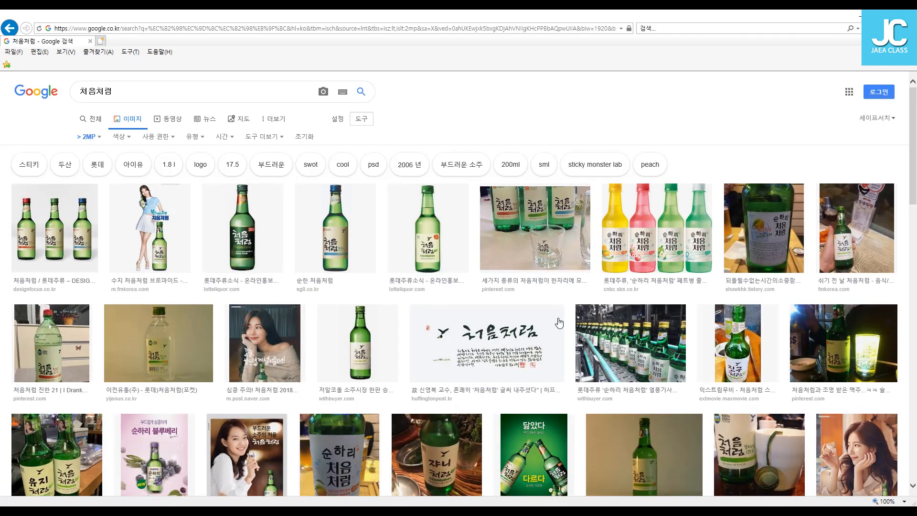
Browse the filtered results, preview the 롯데주류 bottle image with the red "New" badge and bring up its picture-saving options
{"action": "scroll", "coordinate": [436, 240], "scroll_direction": "down", "scroll_amount": 2}
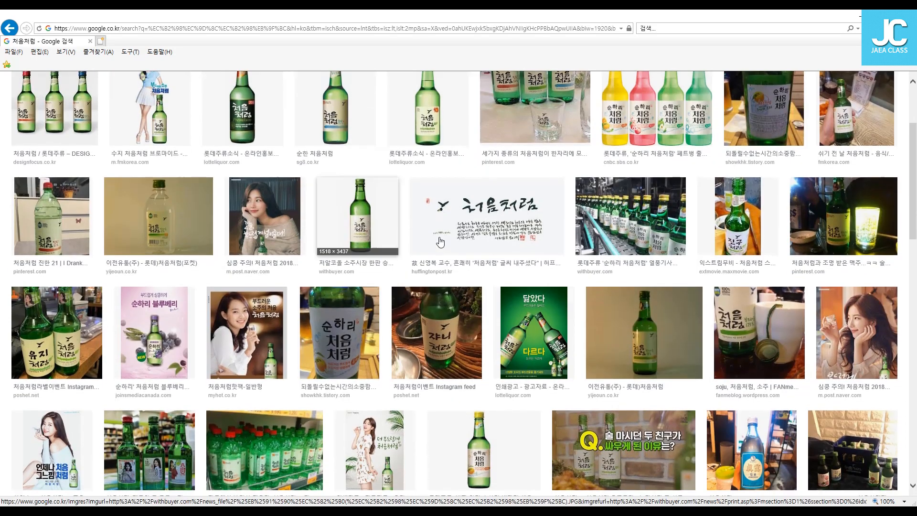
{"action": "scroll", "coordinate": [448, 241], "scroll_direction": "up", "scroll_amount": 1}
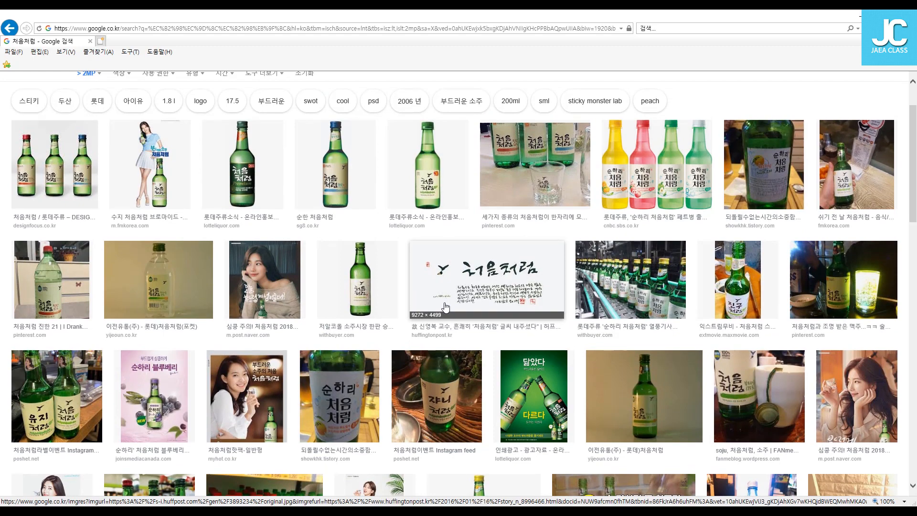
{"action": "scroll", "coordinate": [446, 307], "scroll_direction": "down", "scroll_amount": 3}
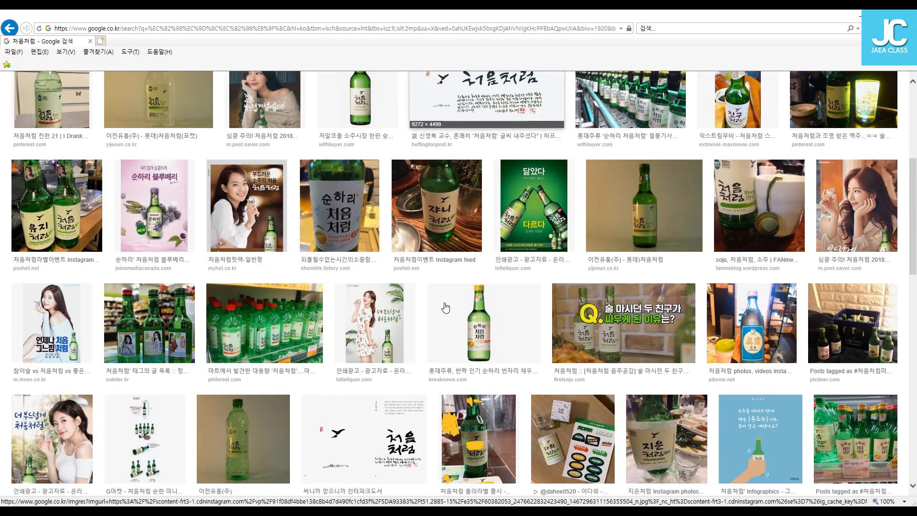
{"action": "scroll", "coordinate": [445, 307], "scroll_direction": "down", "scroll_amount": 3}
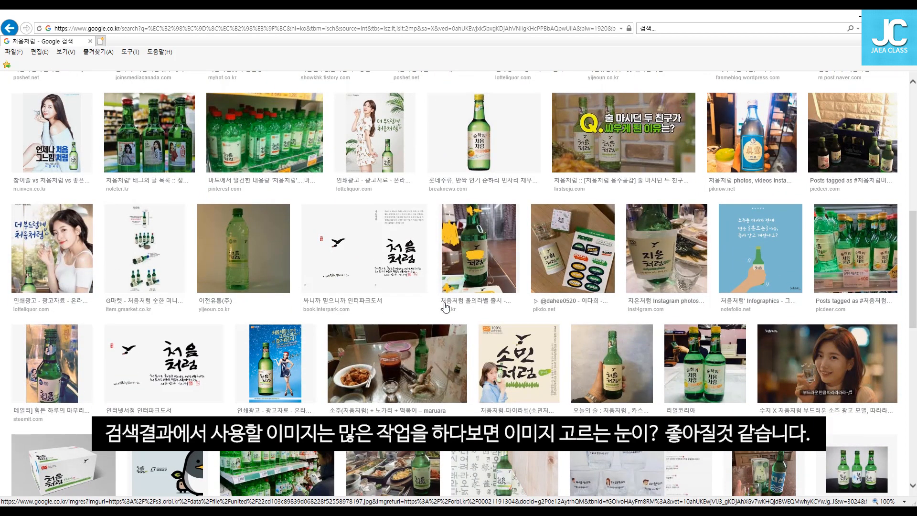
{"action": "scroll", "coordinate": [445, 307], "scroll_direction": "up", "scroll_amount": 1}
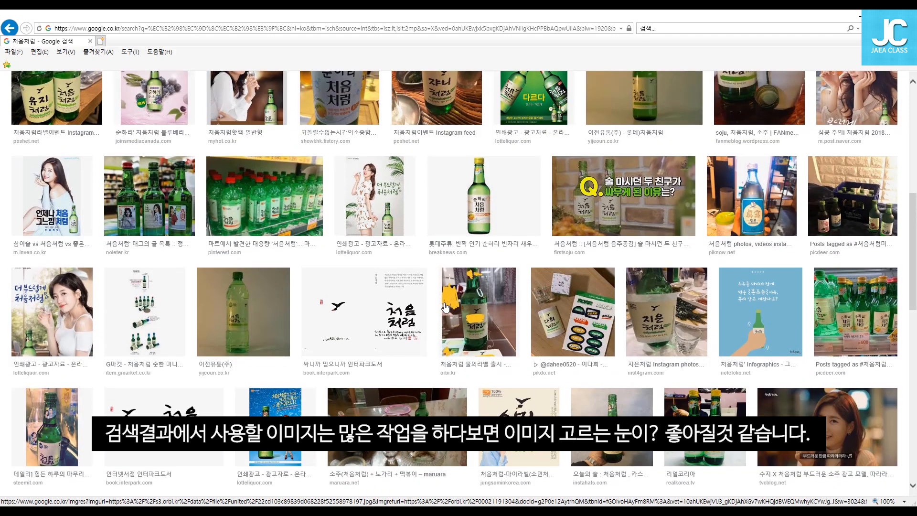
{"action": "scroll", "coordinate": [445, 307], "scroll_direction": "up", "scroll_amount": 5}
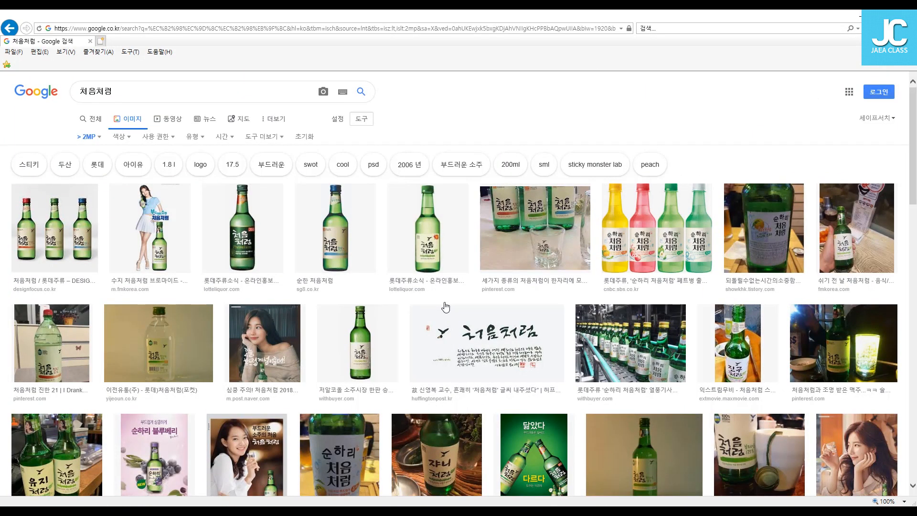
{"action": "left_click", "coordinate": [429, 225]}
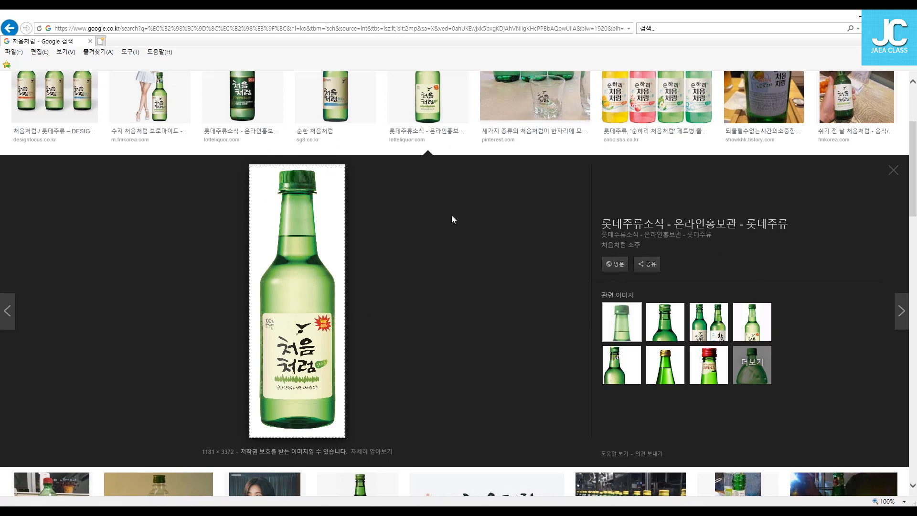
{"action": "right_click", "coordinate": [330, 256]}
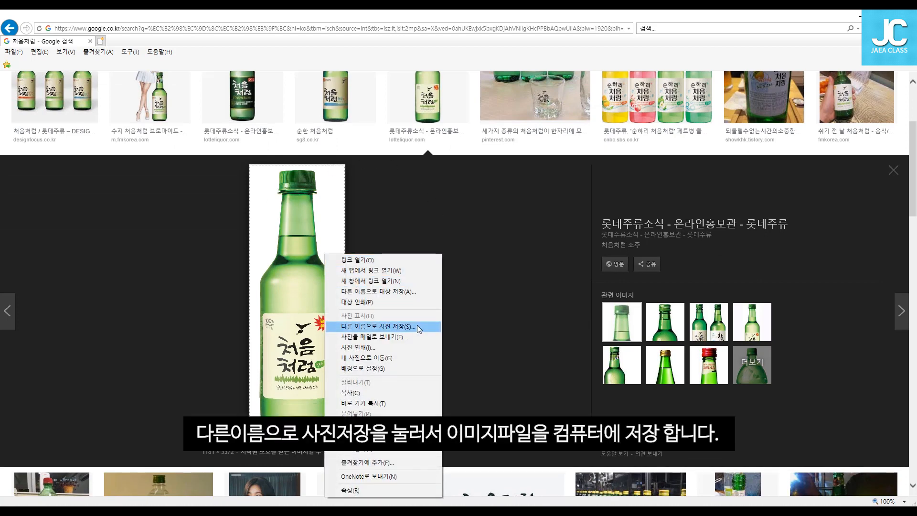
{"action": "left_click", "coordinate": [470, 293]}
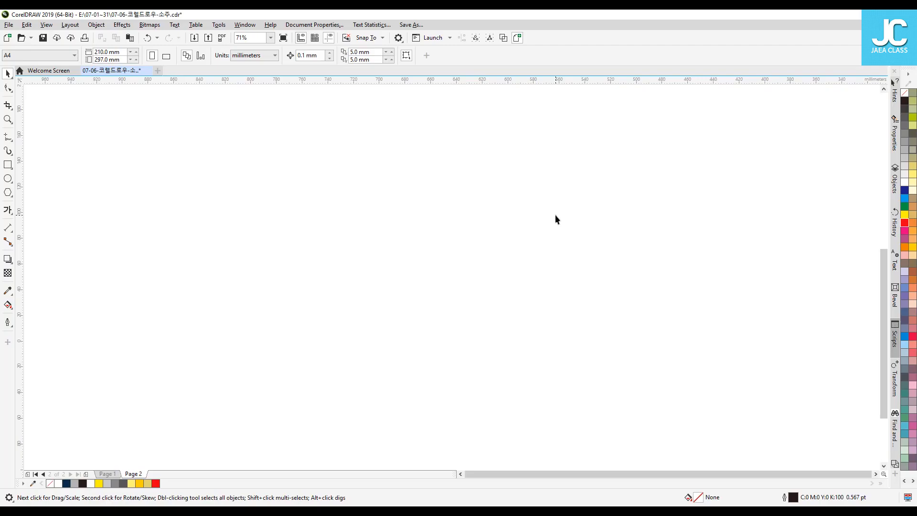
Switch to CorelDRAW and paste the soju bottle image onto Page 2
{"action": "key", "text": "ctrl+v"}
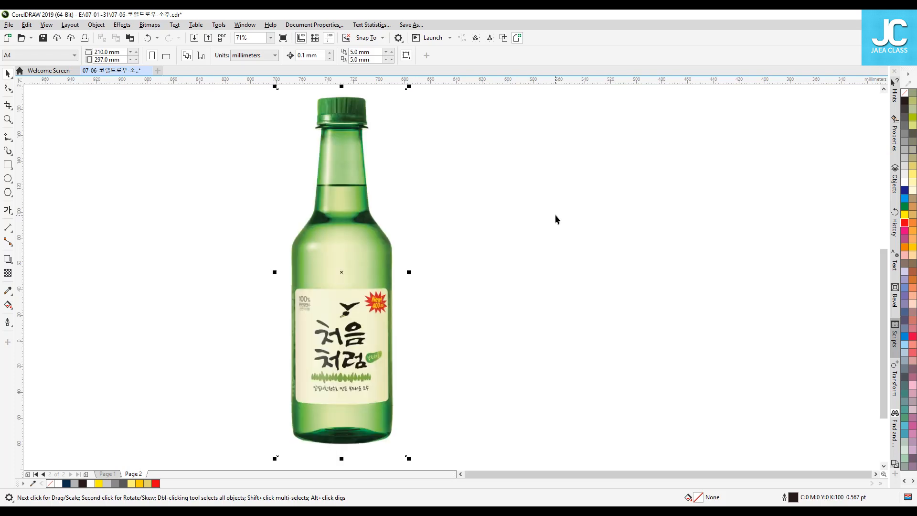
{"action": "left_click", "coordinate": [193, 167]}
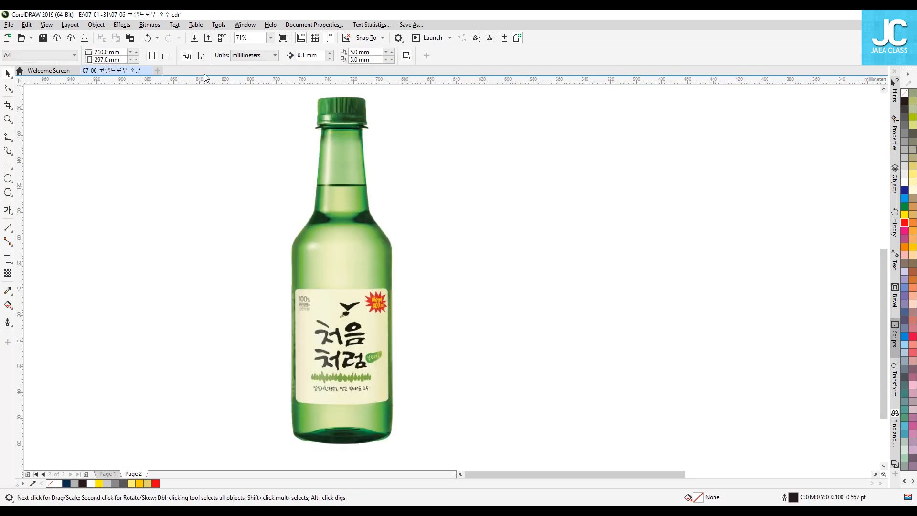
{"action": "left_click", "coordinate": [195, 39]}
{"action": "left_click", "coordinate": [8, 25]}
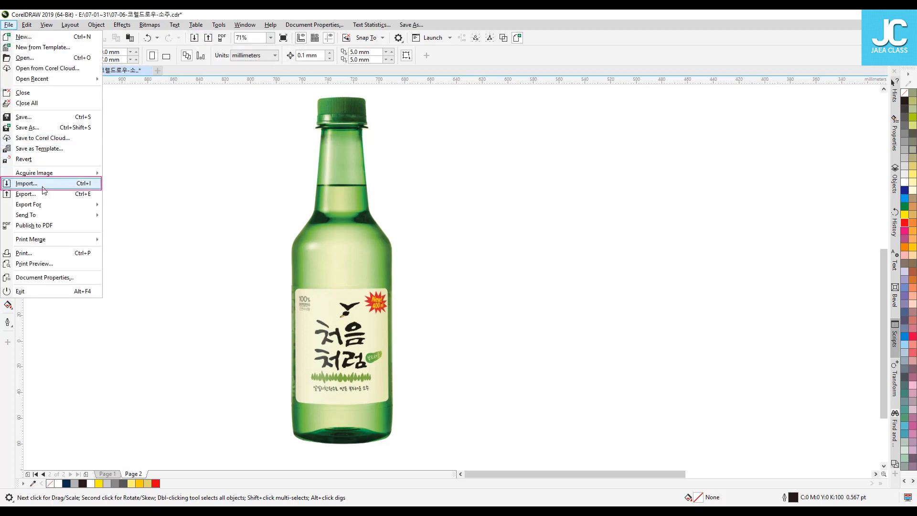
{"action": "left_click", "coordinate": [508, 193]}
Duplicate the bottle image on Page 2 so that two copies stand side by side with a gap between them
{"action": "left_click", "coordinate": [351, 222]}
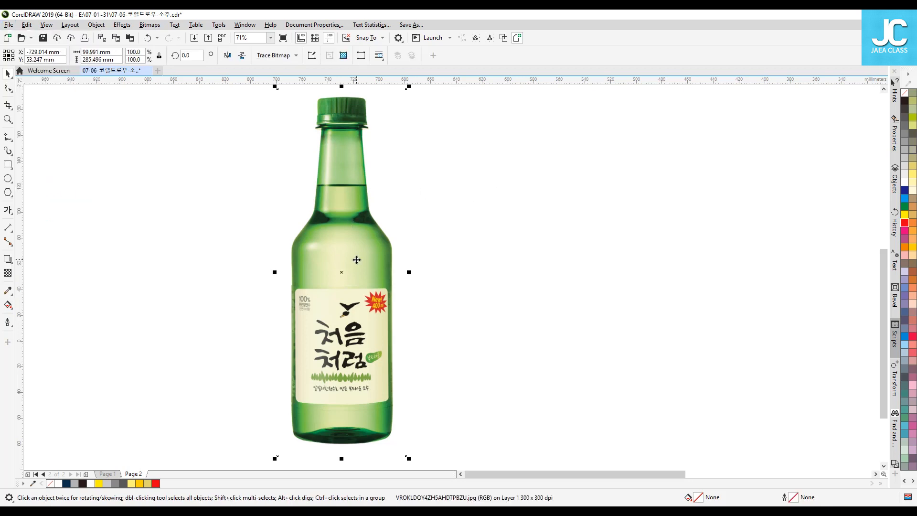
{"action": "left_click_drag", "start_coordinate": [359, 264], "coordinate": [397, 268]}
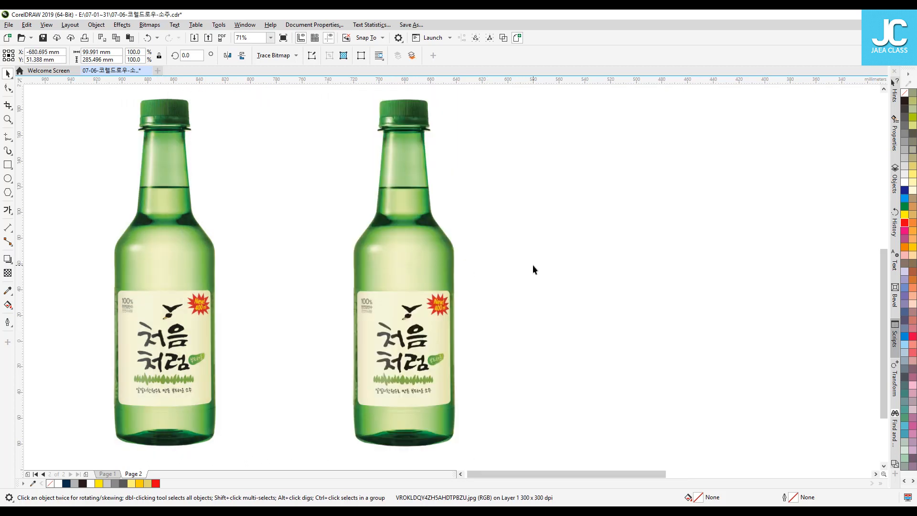
{"action": "left_click", "coordinate": [533, 267]}
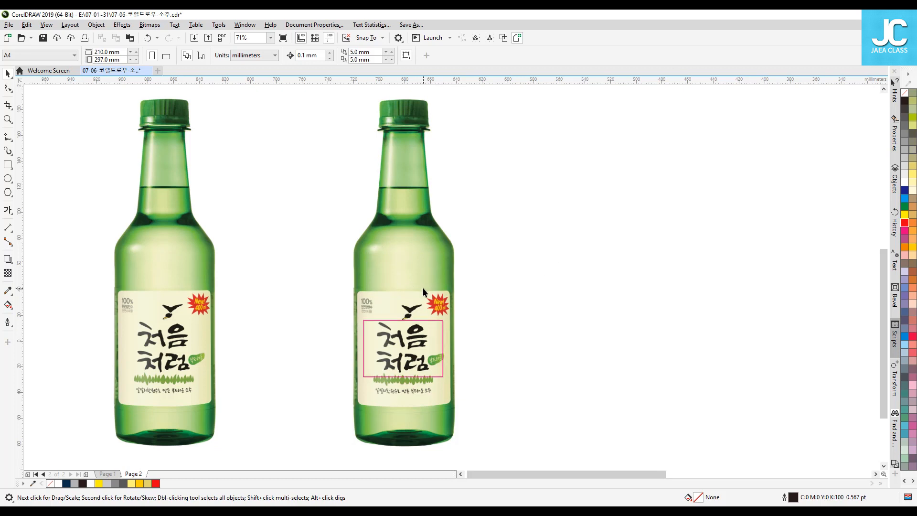
Crop only the second bottle image to its 처음처럼 lettering, an area about 46.5 mm wide and 42.7 mm high
{"action": "left_click", "coordinate": [410, 280]}
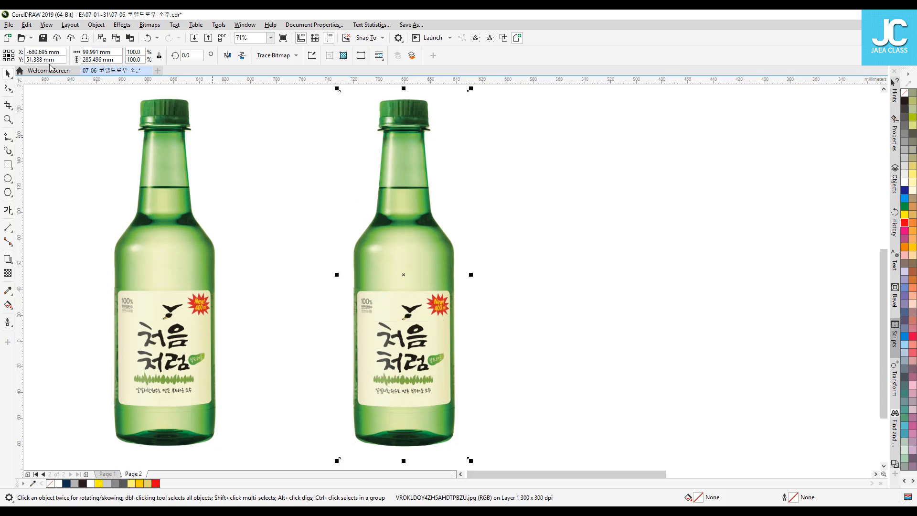
{"action": "left_click", "coordinate": [8, 106]}
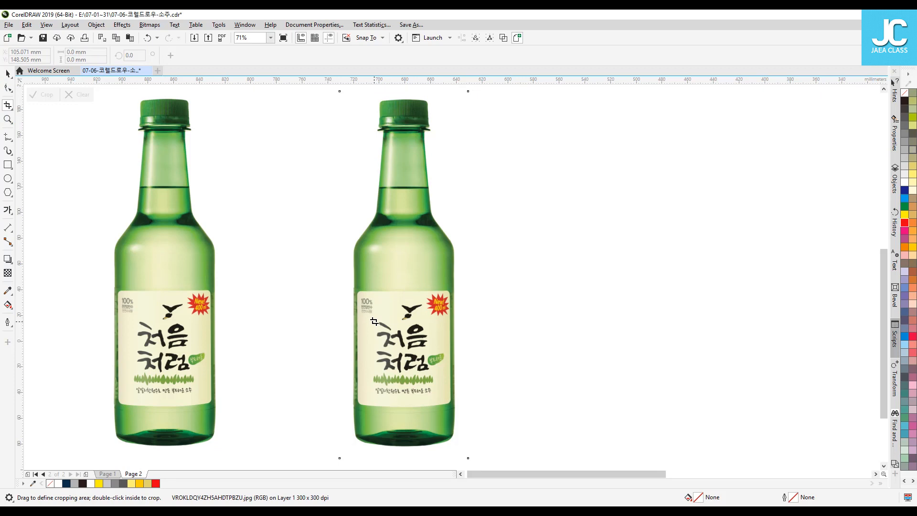
{"action": "left_click_drag", "start_coordinate": [374, 321], "coordinate": [432, 346]}
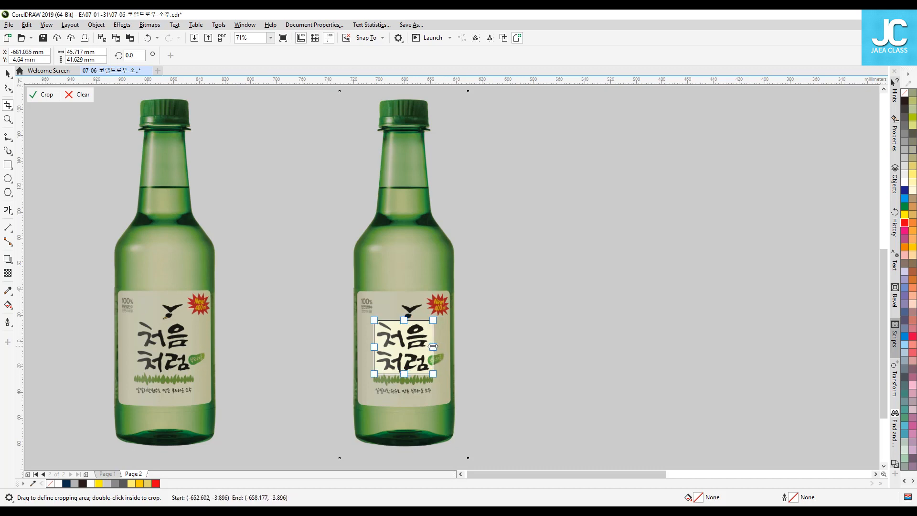
{"action": "left_click_drag", "start_coordinate": [375, 347], "coordinate": [374, 347]}
{"action": "left_click_drag", "start_coordinate": [404, 320], "coordinate": [404, 318]}
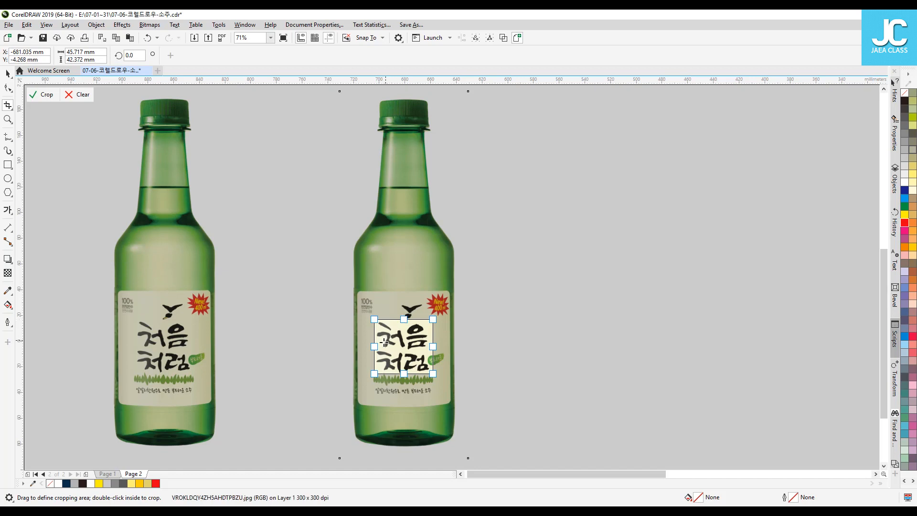
{"action": "left_click_drag", "start_coordinate": [374, 347], "coordinate": [373, 346]}
{"action": "left_click_drag", "start_coordinate": [403, 373], "coordinate": [403, 374]}
{"action": "left_click", "coordinate": [413, 340]}
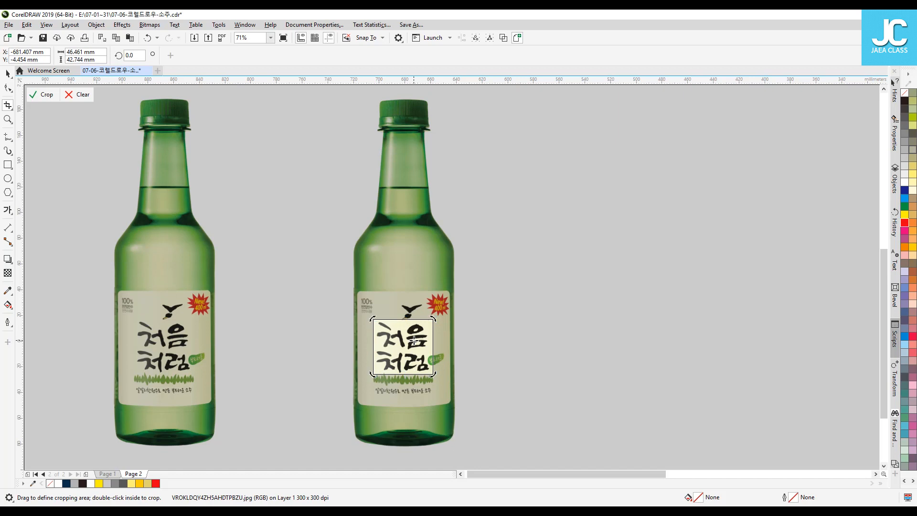
{"action": "double_click", "coordinate": [413, 340]}
{"action": "key", "text": "space"}
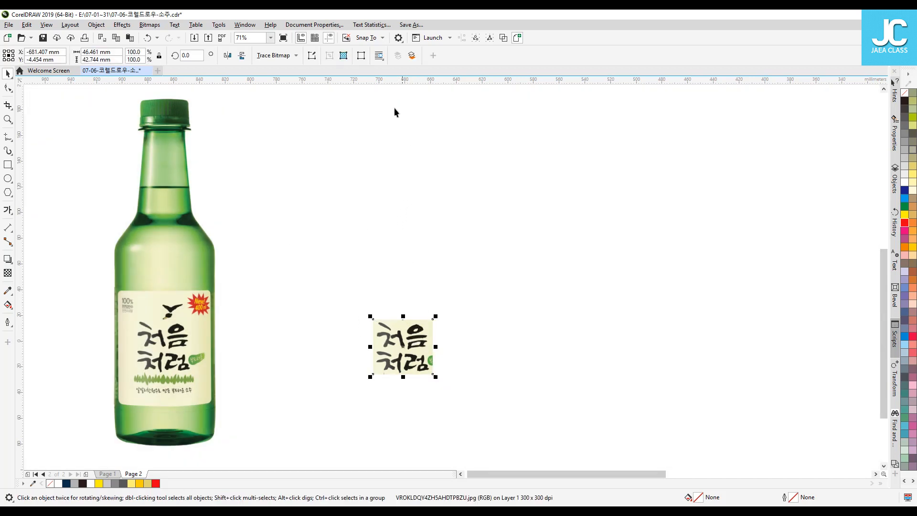
{"action": "left_click", "coordinate": [161, 241]}
{"action": "left_click_drag", "start_coordinate": [165, 263], "coordinate": [382, 260]}
{"action": "right_click", "coordinate": [382, 260]}
{"action": "left_click", "coordinate": [454, 232]}
{"action": "left_click", "coordinate": [385, 158]}
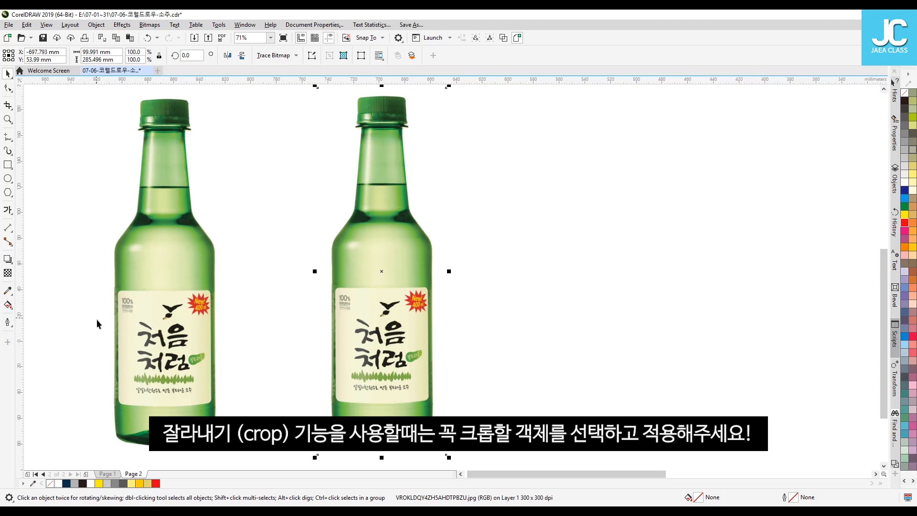
{"action": "left_click", "coordinate": [557, 268]}
{"action": "left_click", "coordinate": [376, 157]}
{"action": "key", "text": "Delete"}
Enlarge the cropped lettering image to about 196.3 mm wide by 180.6 mm high and position it in the space beside the bottle
{"action": "left_click_drag", "start_coordinate": [491, 285], "coordinate": [336, 399]}
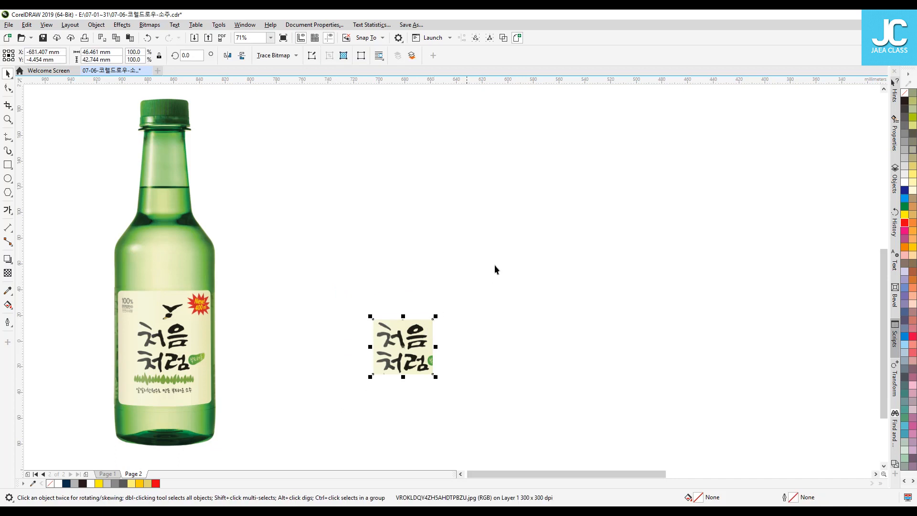
{"action": "left_click_drag", "start_coordinate": [413, 341], "coordinate": [391, 333]}
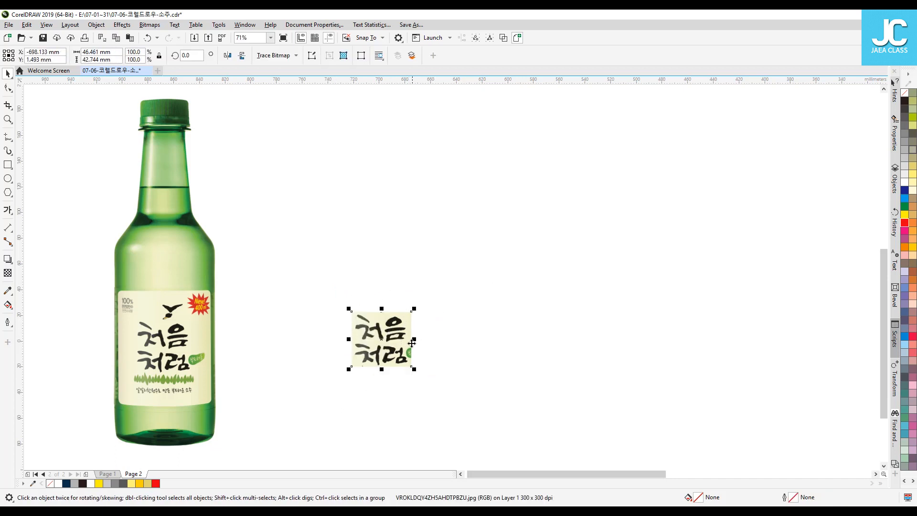
{"action": "left_click_drag", "start_coordinate": [415, 309], "coordinate": [607, 132]}
{"action": "left_click_drag", "start_coordinate": [505, 206], "coordinate": [433, 217]}
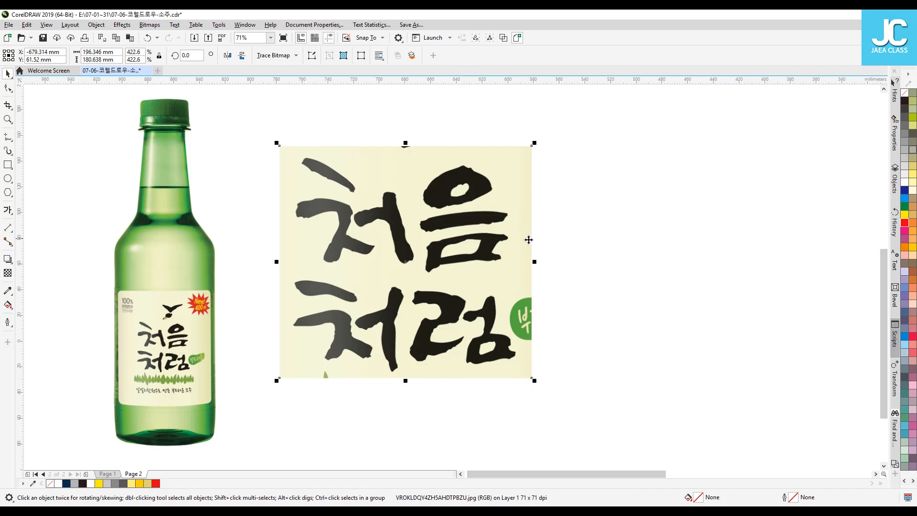
{"action": "left_click_drag", "start_coordinate": [434, 238], "coordinate": [449, 248]}
Convert the enlarged lettering image to vectors with Quick Trace and move the traced group beside the original bitmap
{"action": "left_click", "coordinate": [603, 177]}
{"action": "left_click", "coordinate": [473, 233]}
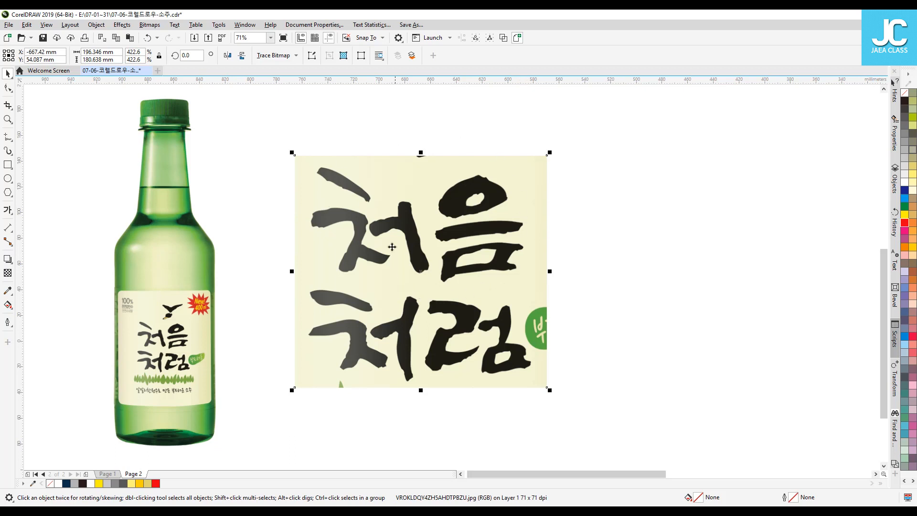
{"action": "right_click", "coordinate": [499, 166]}
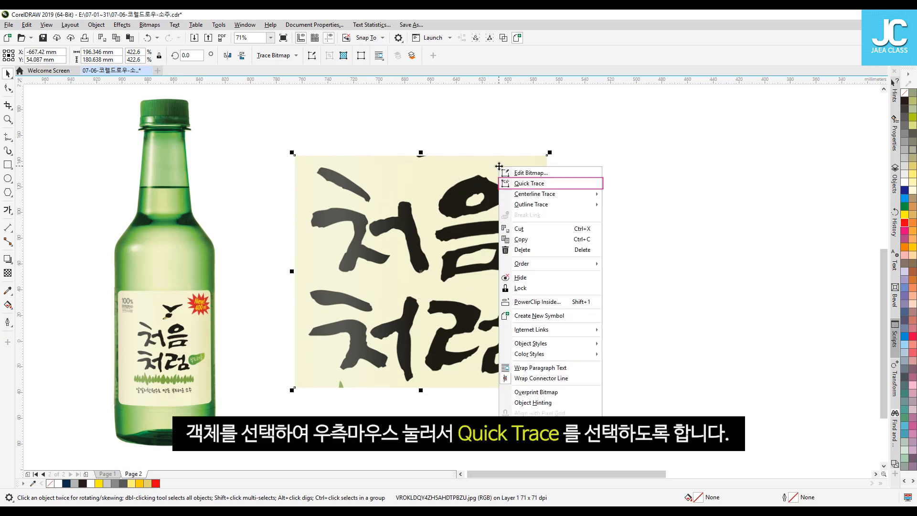
{"action": "left_click", "coordinate": [527, 186]}
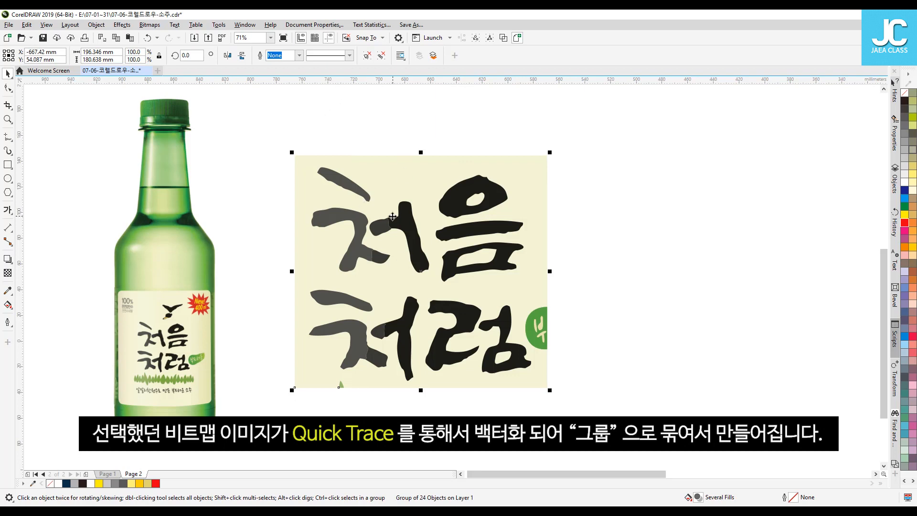
{"action": "left_click_drag", "start_coordinate": [362, 218], "coordinate": [632, 214]}
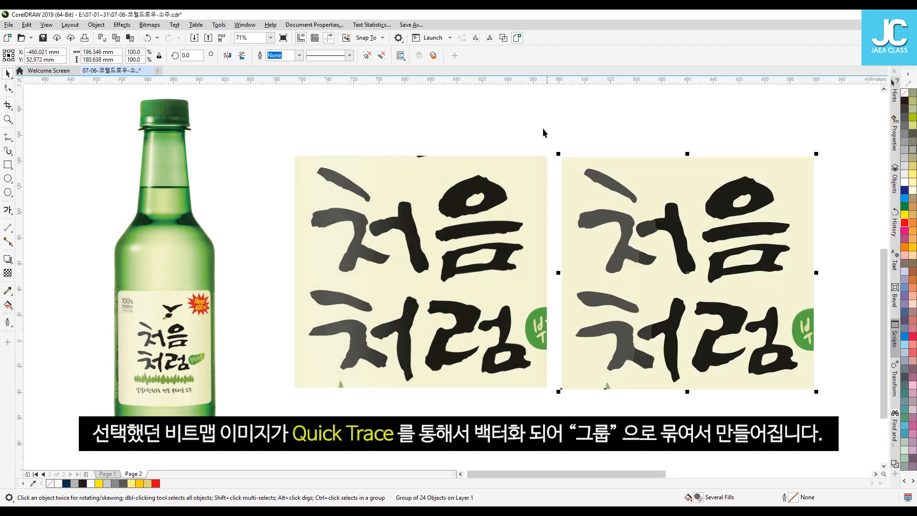
Move the bitmap lettering a little farther from the traced version to compare the two side by side
{"action": "key", "text": "Escape"}
{"action": "left_click_drag", "start_coordinate": [483, 244], "coordinate": [474, 243]}
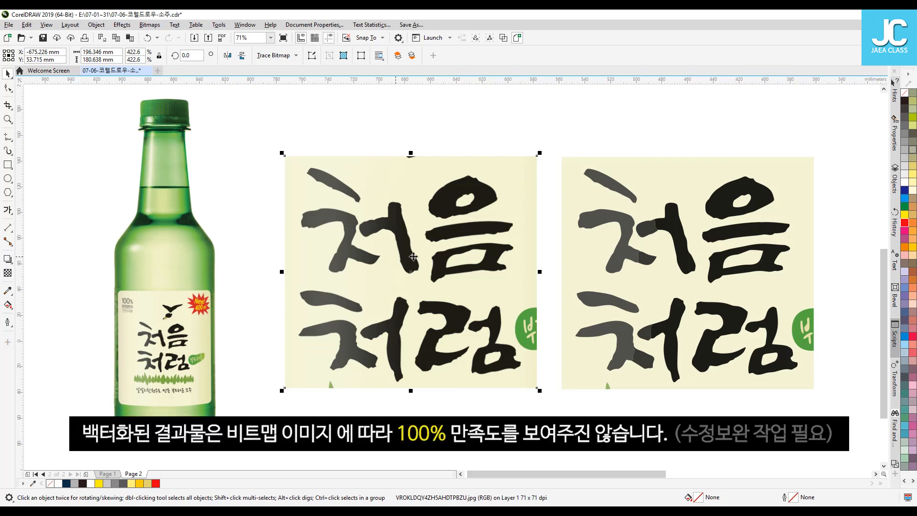
{"action": "left_click", "coordinate": [582, 111]}
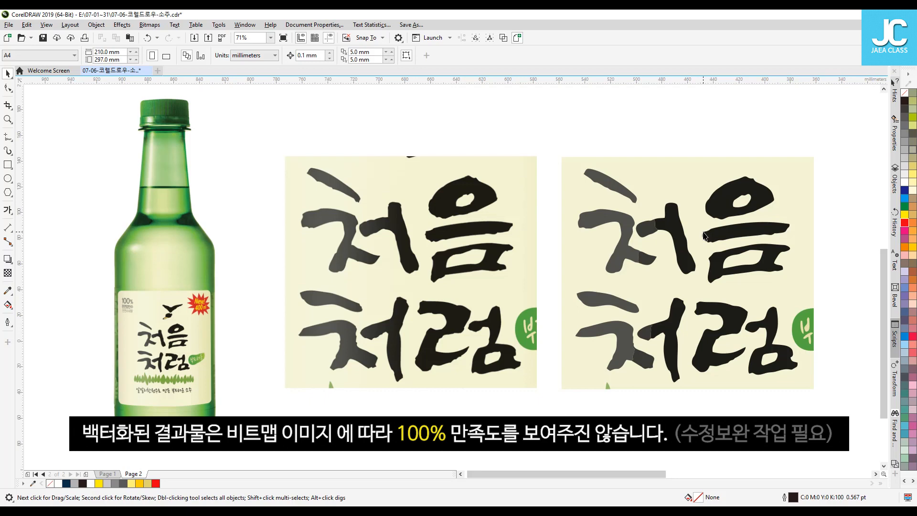
{"action": "left_click_drag", "start_coordinate": [487, 234], "coordinate": [474, 234]}
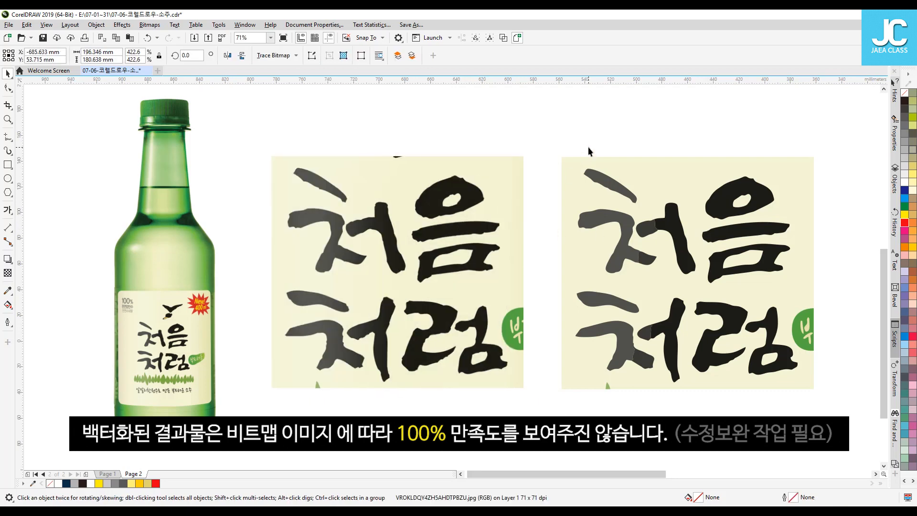
{"action": "left_click", "coordinate": [618, 179]}
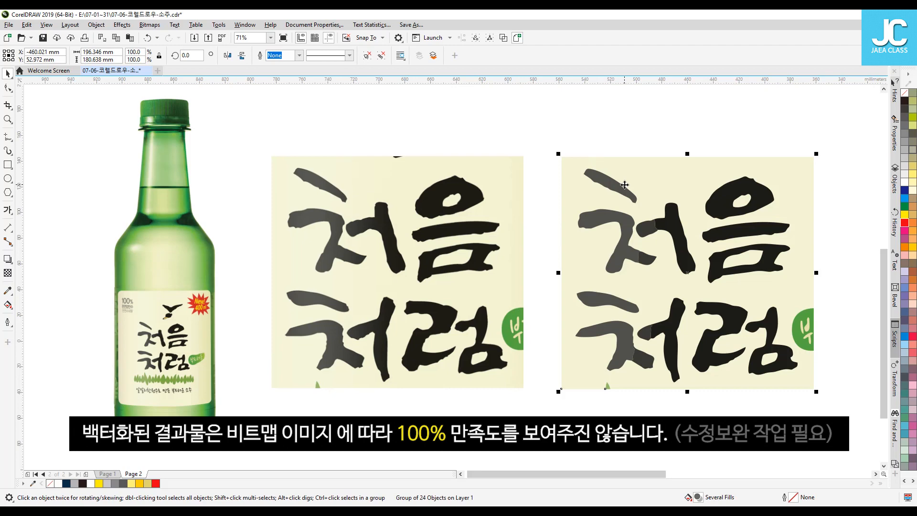
Delete the bitmap lettering and move the traced group closer to the remaining bottle
{"action": "left_click", "coordinate": [463, 287]}
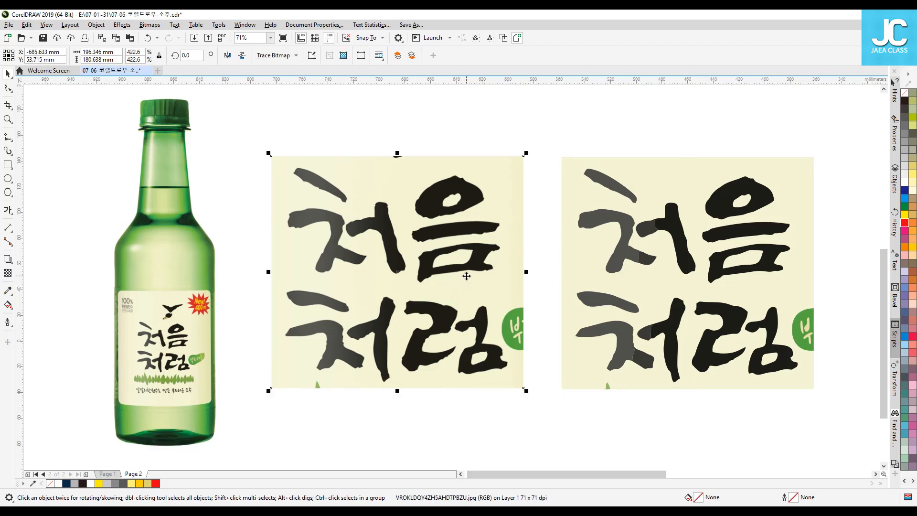
{"action": "key", "text": "Delete"}
{"action": "left_click_drag", "start_coordinate": [671, 264], "coordinate": [449, 258]}
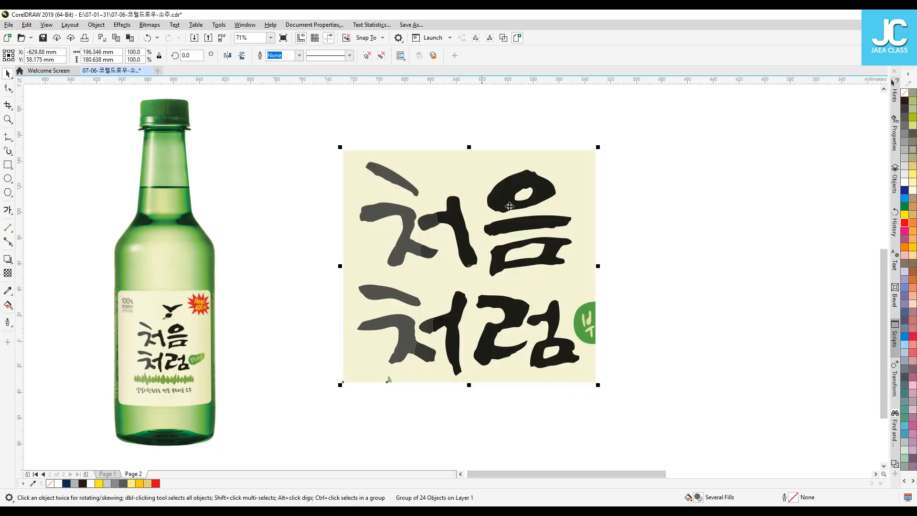
{"action": "left_click_drag", "start_coordinate": [519, 232], "coordinate": [491, 234]}
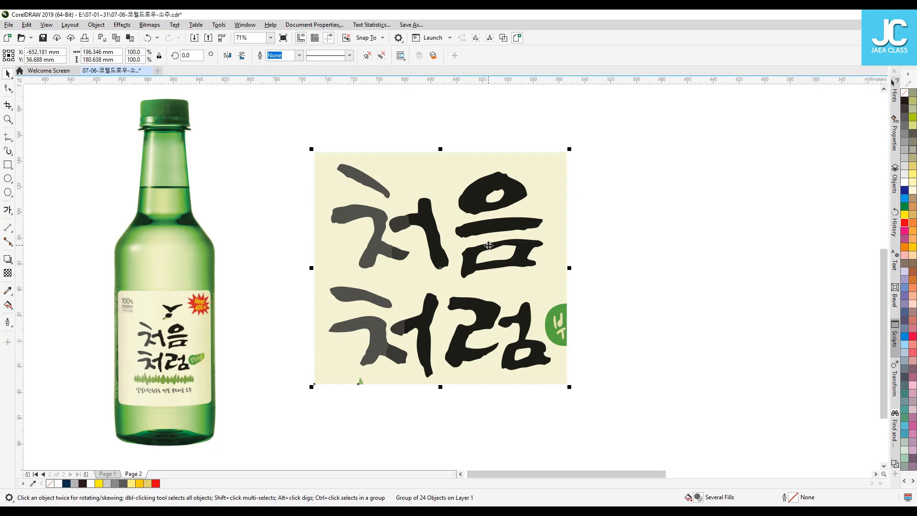
Ungroup the traced lettering and delete its large cream background shape
{"action": "left_click", "coordinate": [366, 57]}
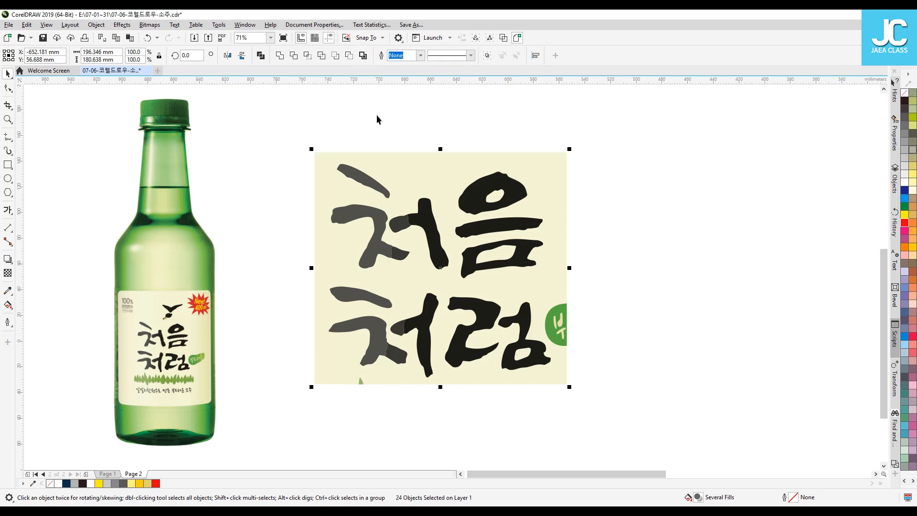
{"action": "left_click", "coordinate": [376, 117]}
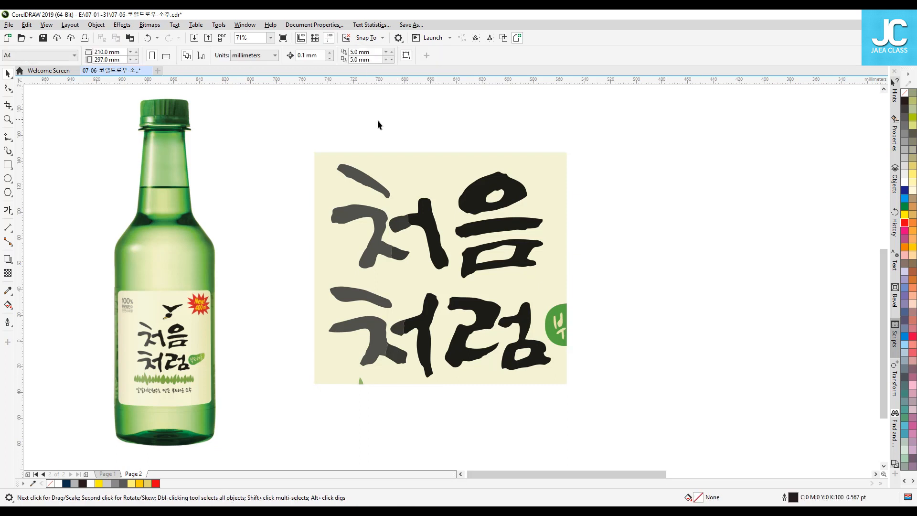
{"action": "left_click", "coordinate": [414, 162]}
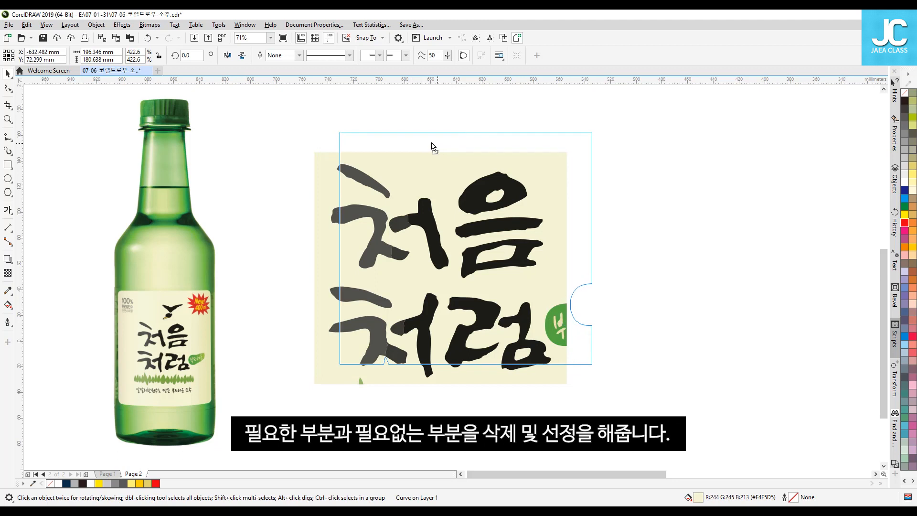
{"action": "left_click_drag", "start_coordinate": [456, 143], "coordinate": [412, 144]}
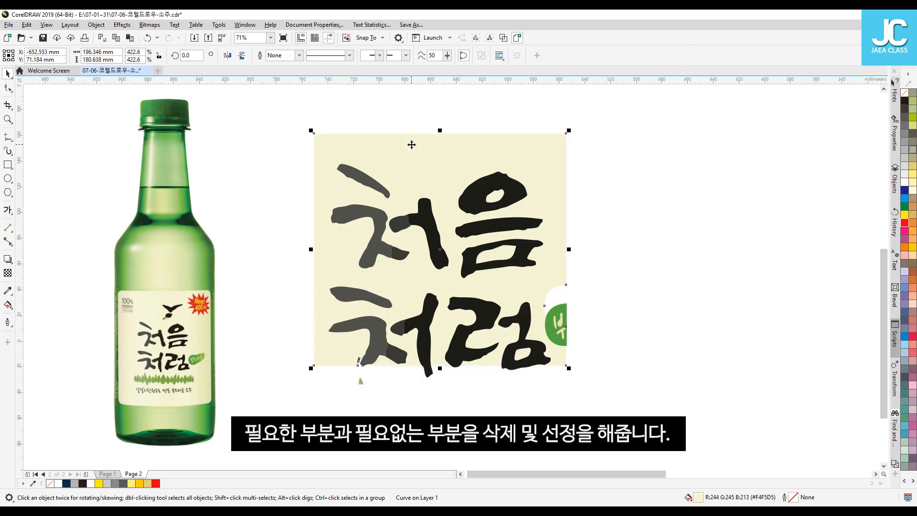
{"action": "key", "text": "Delete"}
Delete the green badge fragment beside 처럼 and the small green leaf tip below the lettering
{"action": "left_click_drag", "start_coordinate": [542, 358], "coordinate": [544, 358]}
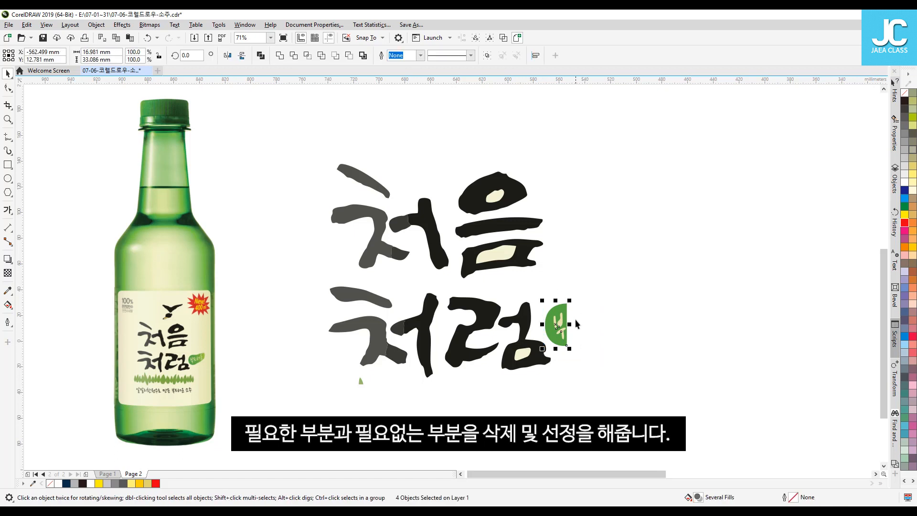
{"action": "key", "text": "Delete"}
{"action": "left_click_drag", "start_coordinate": [337, 397], "coordinate": [385, 368]}
{"action": "key", "text": "Delete"}
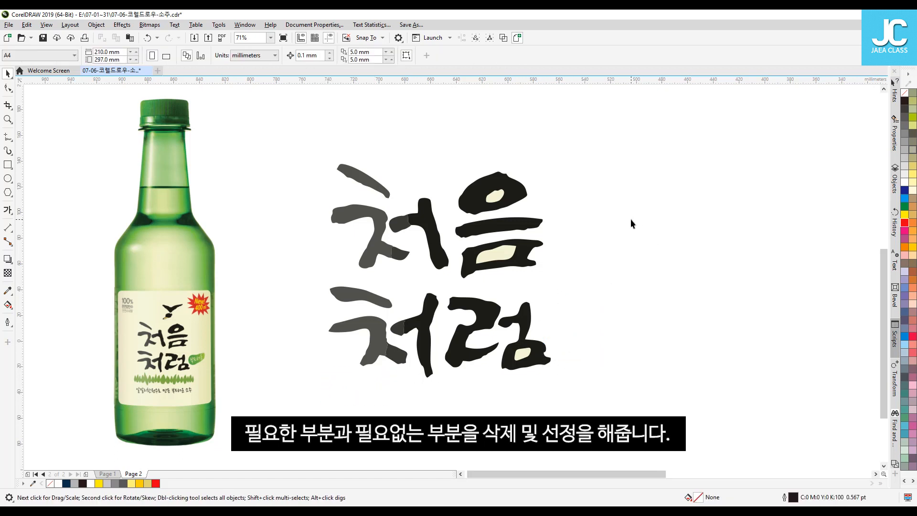
Recolour the cream centre of the ㅇ in 음 to magenta and pull it and the black shape apart from each other
{"action": "left_click", "coordinate": [495, 198]}
{"action": "left_click", "coordinate": [493, 179]}
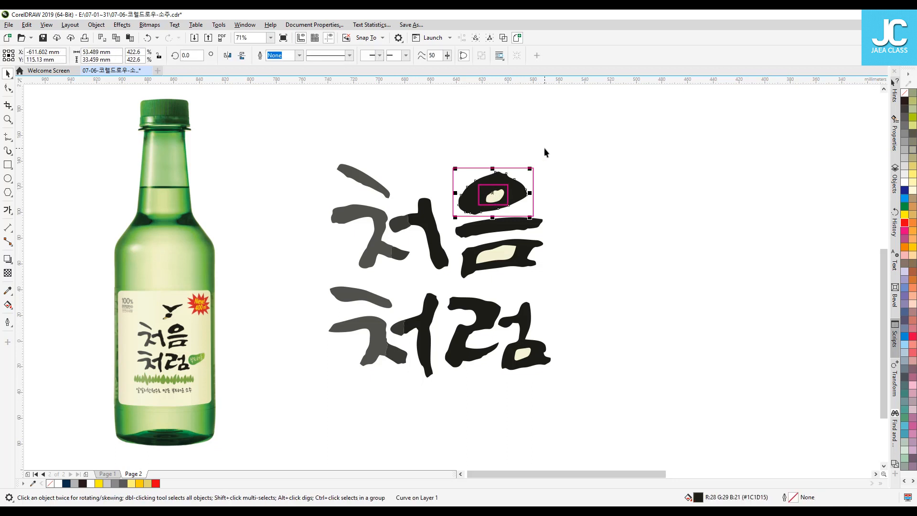
{"action": "left_click", "coordinate": [531, 162]}
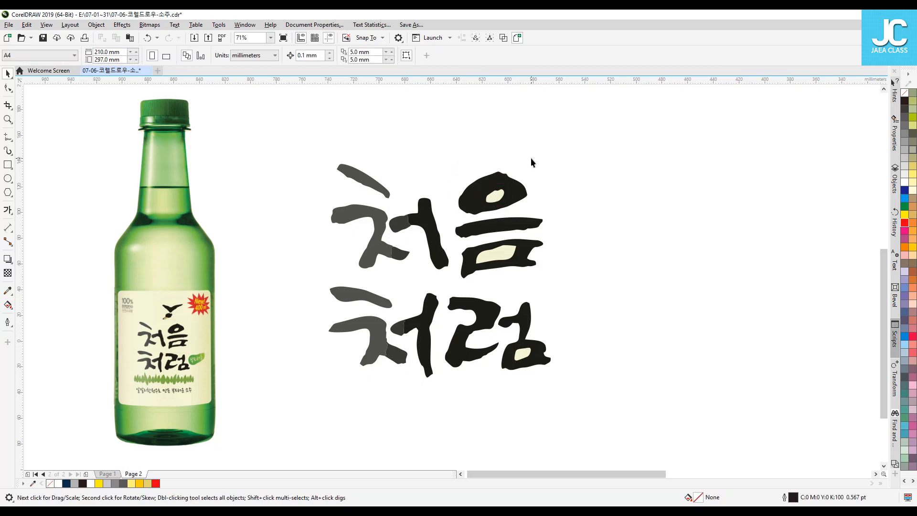
{"action": "left_click", "coordinate": [499, 196]}
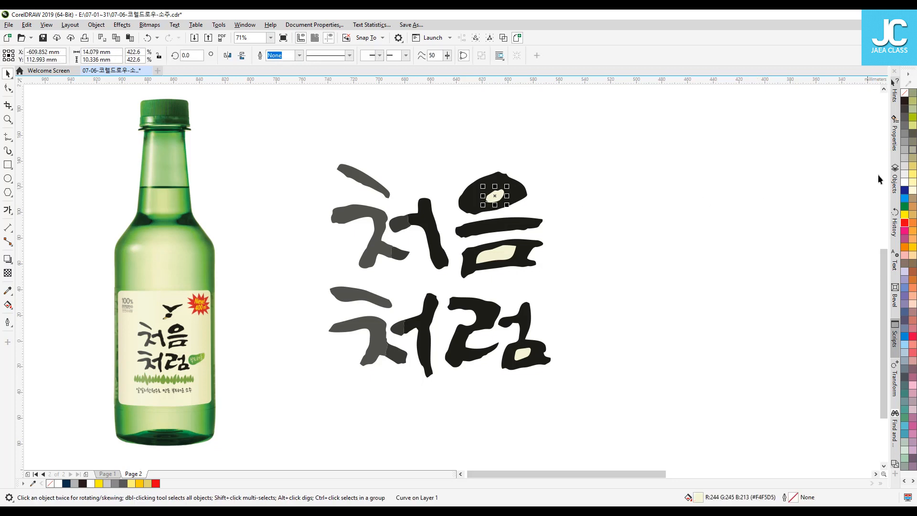
{"action": "left_click", "coordinate": [904, 109]}
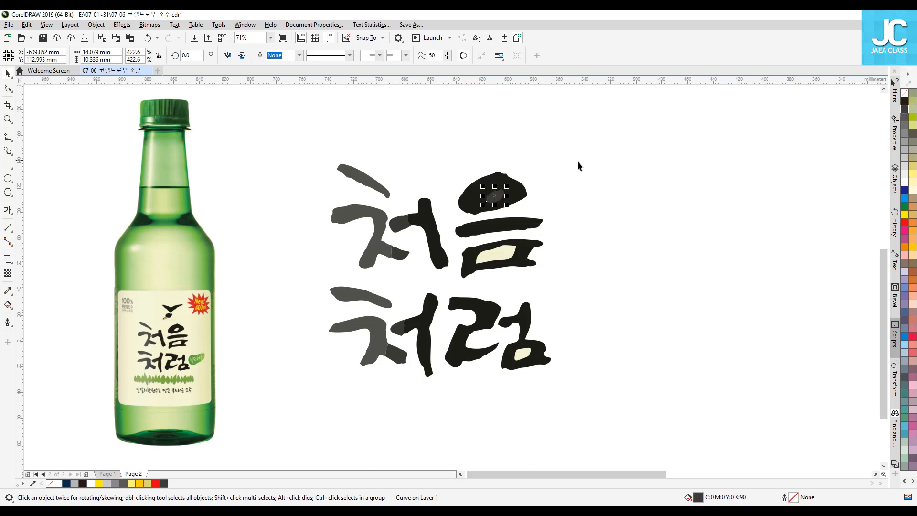
{"action": "left_click", "coordinate": [904, 231]}
{"action": "left_click", "coordinate": [602, 179]}
{"action": "left_click_drag", "start_coordinate": [497, 195], "coordinate": [488, 161]}
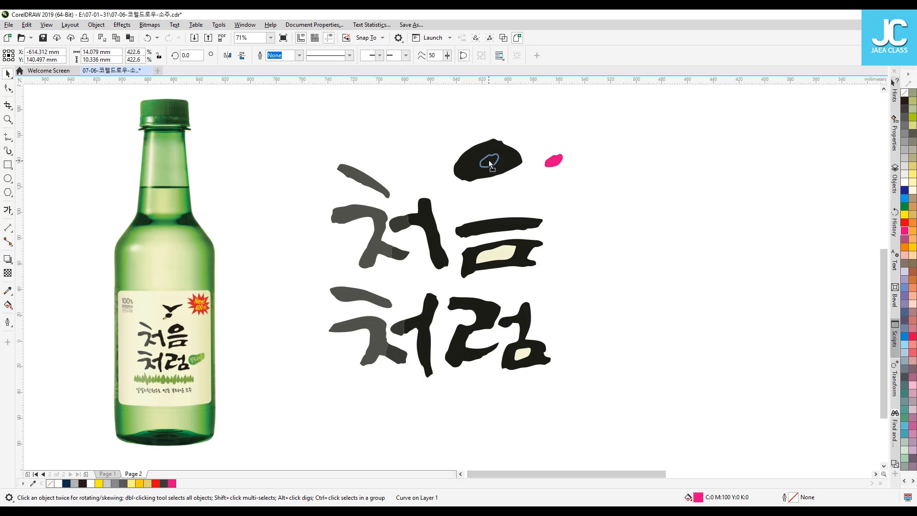
{"action": "left_click", "coordinate": [553, 162]}
Undo the recolouring and moves of the ㅇ shapes in 음
{"action": "key", "text": "ctrl+z"}
{"action": "key", "text": "ctrl+z"}
{"action": "key", "text": "ctrl+z"}
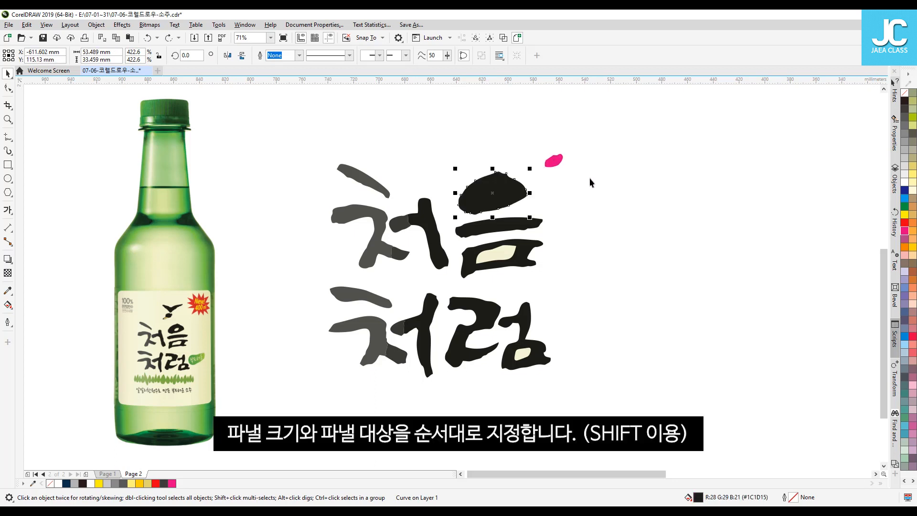
{"action": "left_click", "coordinate": [589, 178]}
{"action": "key", "text": "ctrl+z"}
{"action": "left_click", "coordinate": [589, 178]}
Trim the black ㅇ of 음 with its cream centre shape and delete the leftover cream piece
{"action": "left_click", "coordinate": [494, 195]}
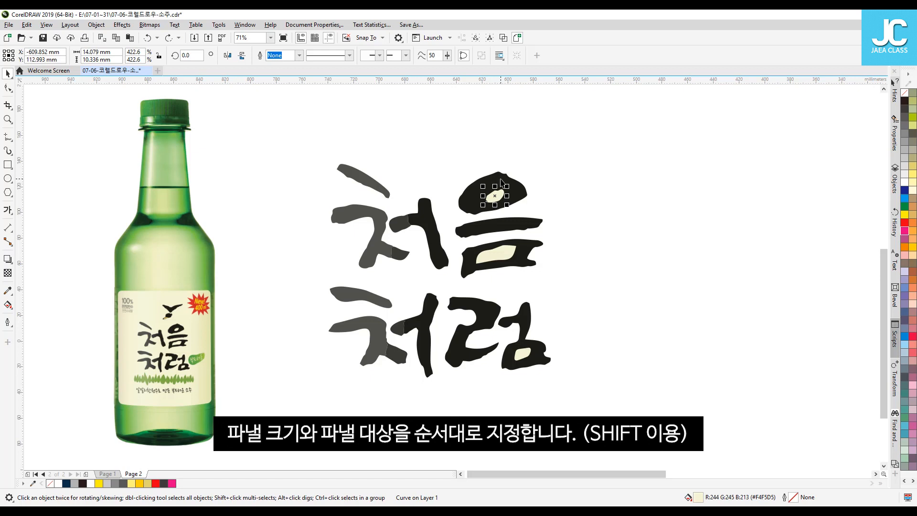
{"action": "left_click", "coordinate": [501, 181], "text": "shift"}
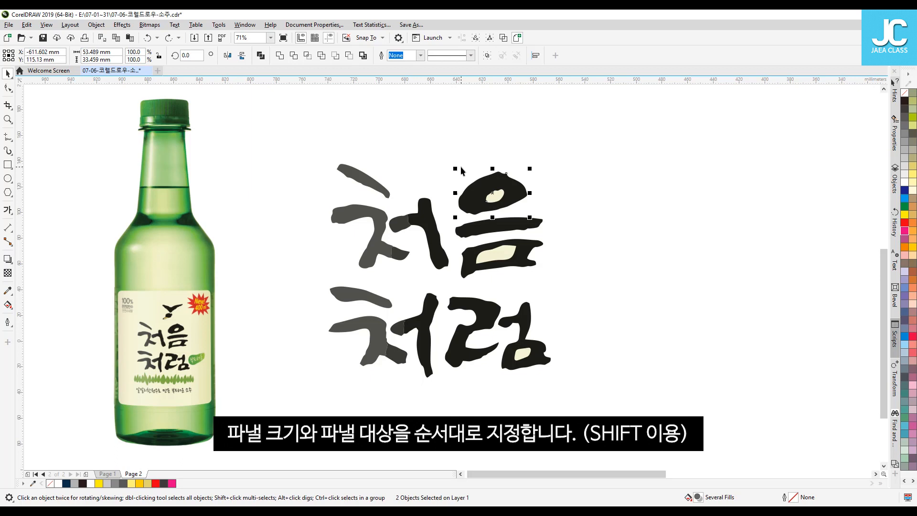
{"action": "left_click", "coordinate": [295, 57]}
{"action": "left_click", "coordinate": [553, 125]}
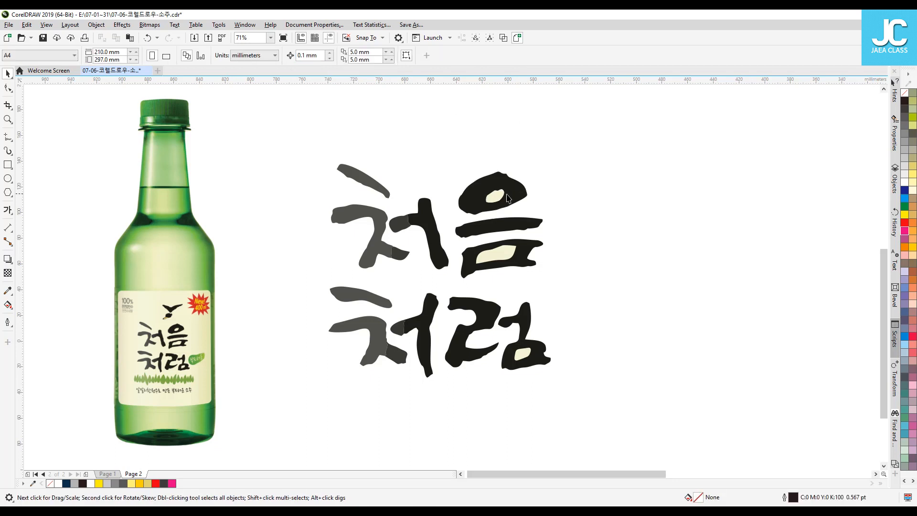
{"action": "left_click", "coordinate": [497, 200]}
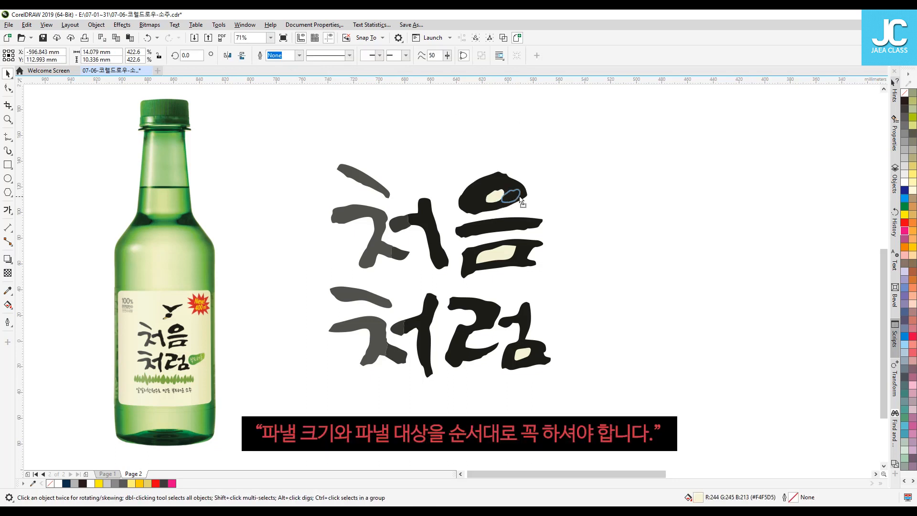
{"action": "key", "text": "Delete"}
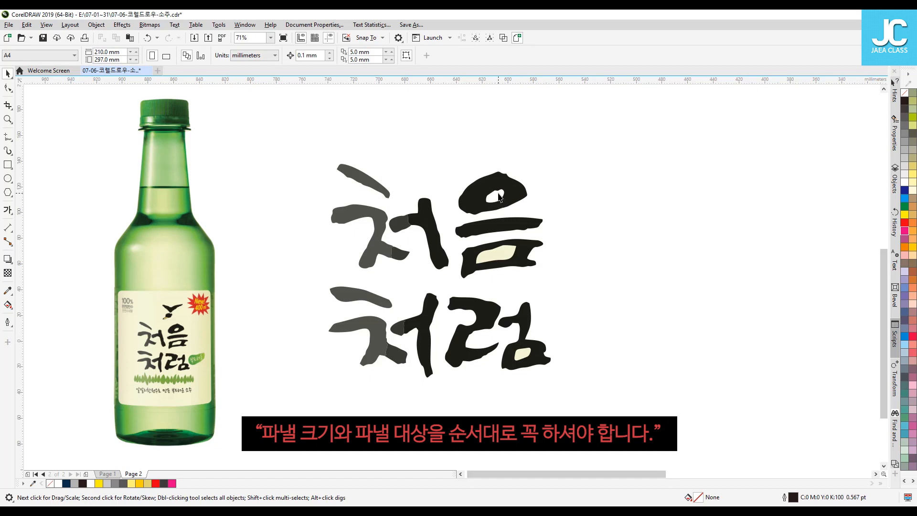
Trim the black ㅁ of 음 with its cream centre shape and delete the leftover cream piece
{"action": "left_click", "coordinate": [503, 258]}
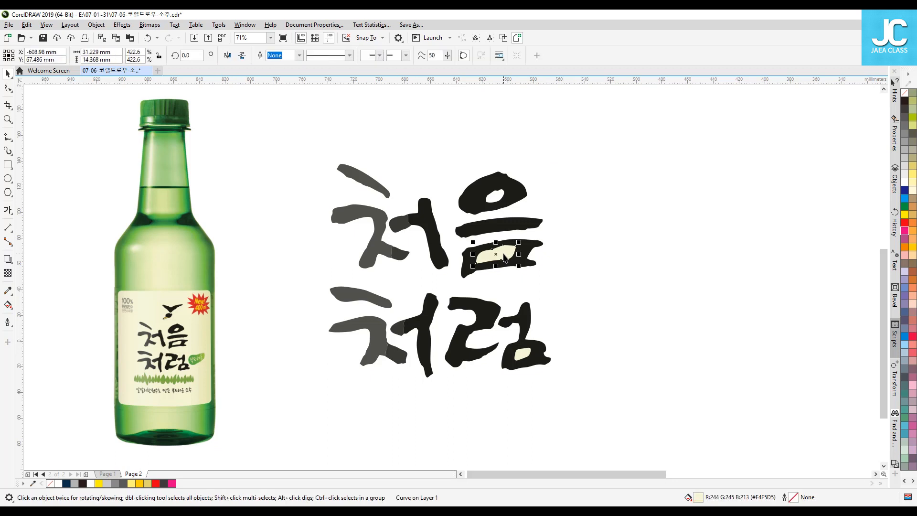
{"action": "left_click", "coordinate": [533, 246], "text": "shift"}
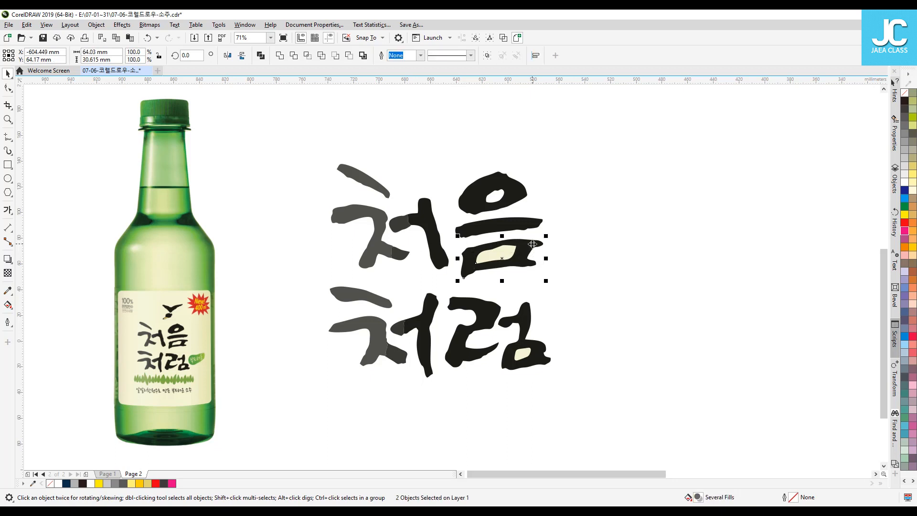
{"action": "left_click", "coordinate": [293, 56]}
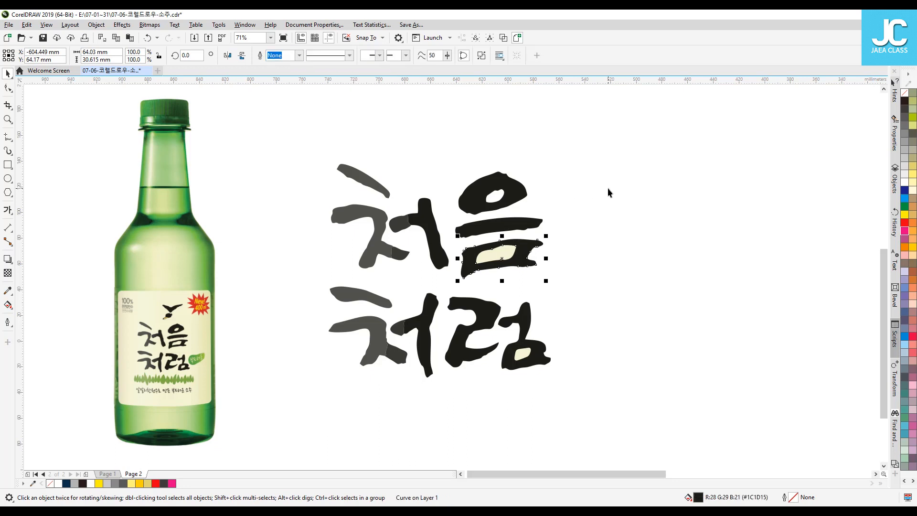
{"action": "left_click", "coordinate": [509, 254]}
{"action": "left_click", "coordinate": [507, 253]}
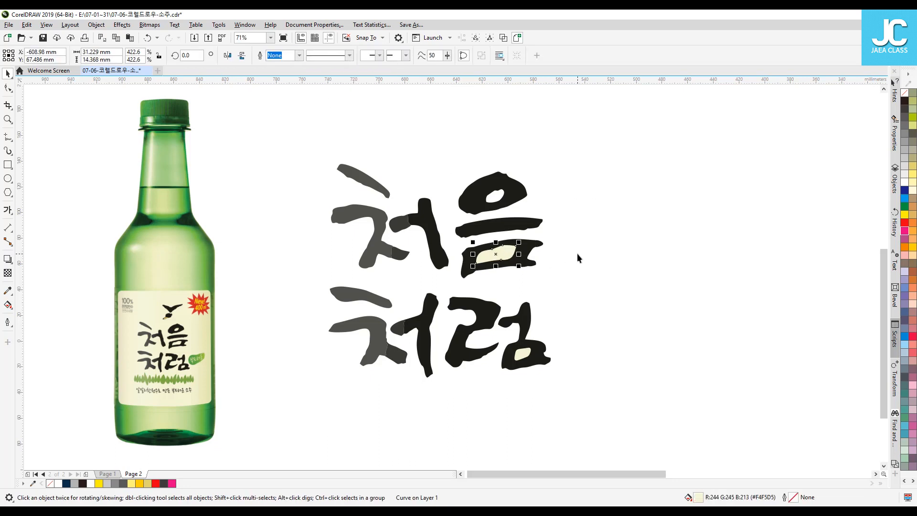
{"action": "key", "text": "Delete"}
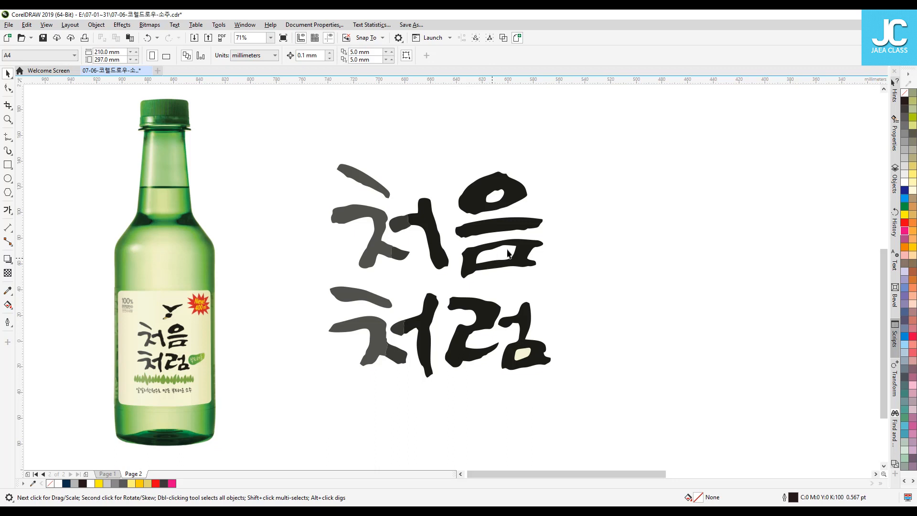
Trim the black shape of 럼 with the cream centre of its ㅁ and delete the leftover cream piece
{"action": "left_click", "coordinate": [522, 355]}
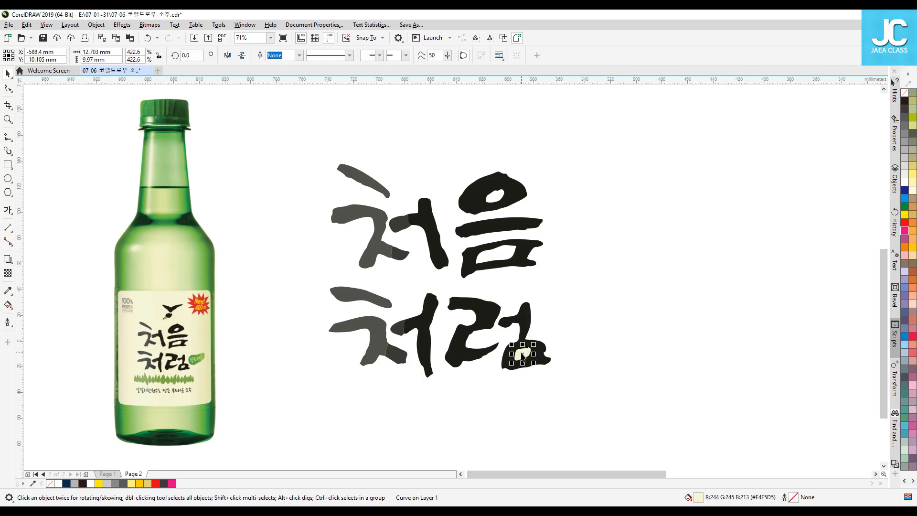
{"action": "left_click", "coordinate": [545, 362], "text": "shift"}
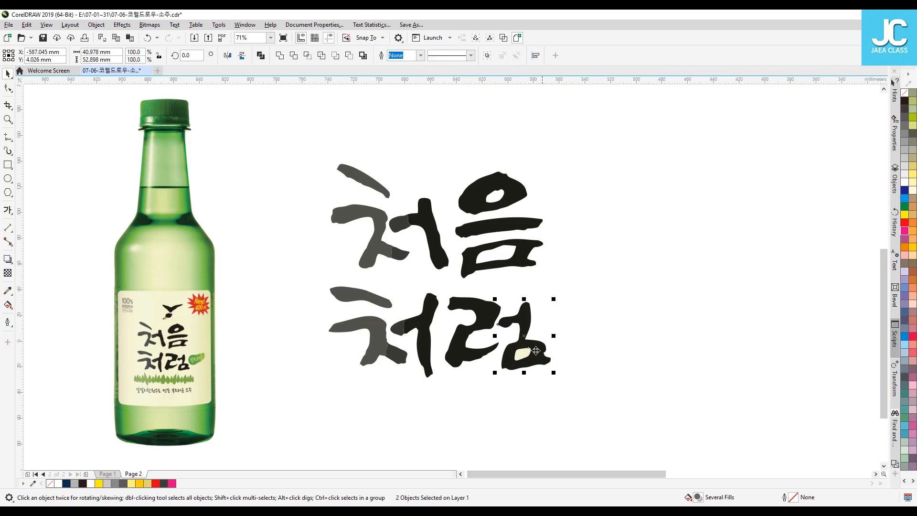
{"action": "left_click", "coordinate": [294, 55]}
{"action": "left_click", "coordinate": [619, 322]}
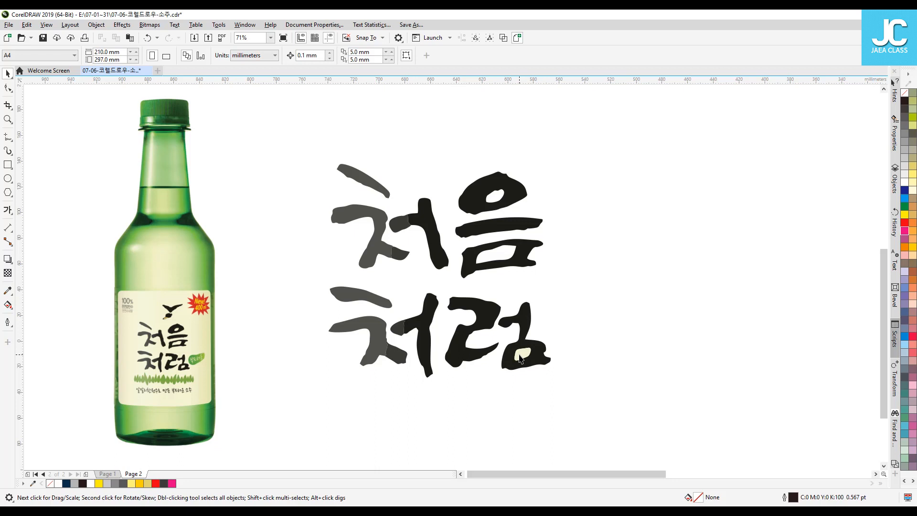
{"action": "left_click", "coordinate": [519, 356]}
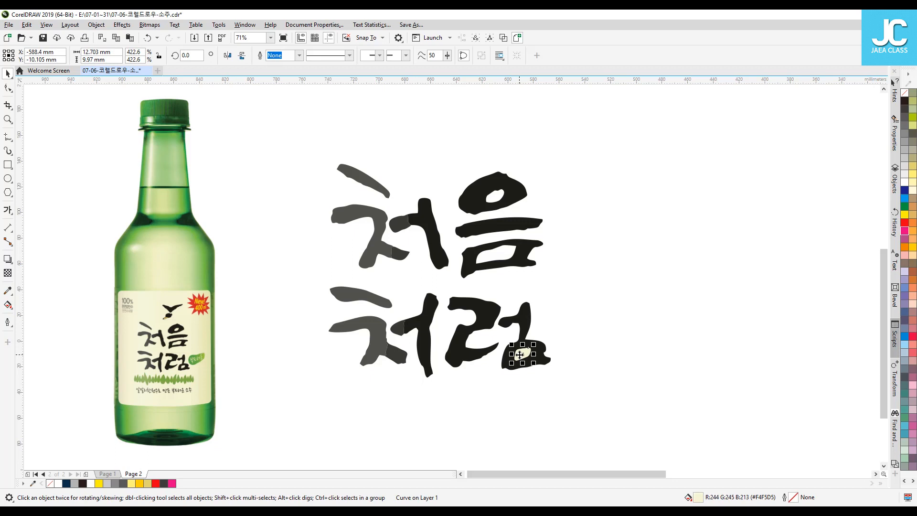
{"action": "left_click", "coordinate": [630, 340]}
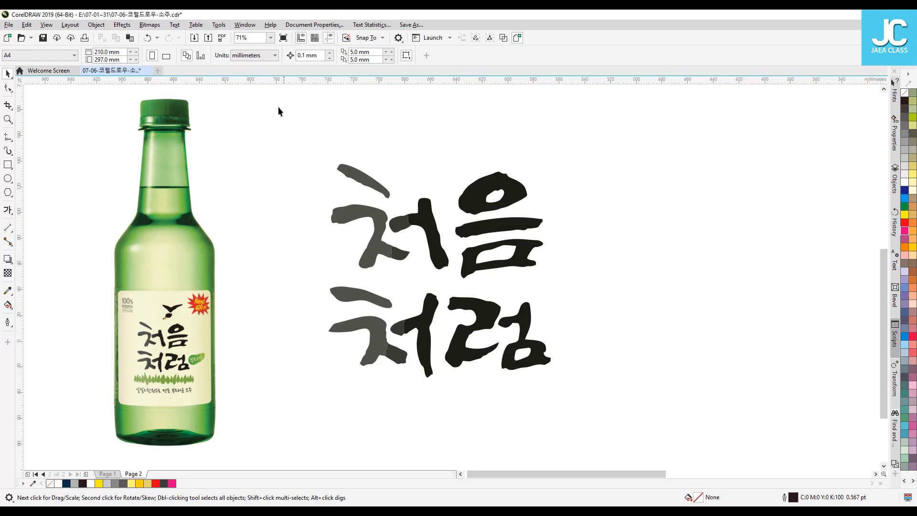
Try filling all the lettering shapes with black, and undo the recolouring
{"action": "left_click_drag", "start_coordinate": [373, 304], "coordinate": [602, 394]}
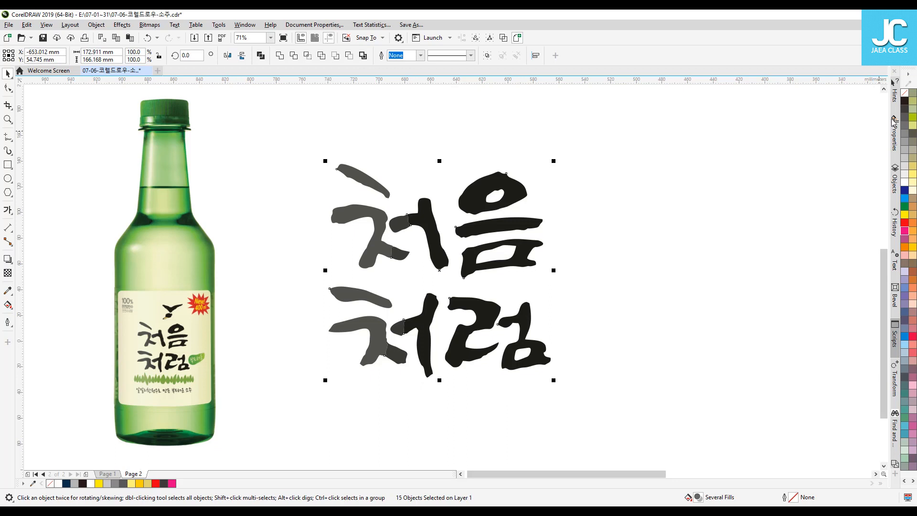
{"action": "left_click", "coordinate": [906, 102]}
{"action": "left_click", "coordinate": [603, 250]}
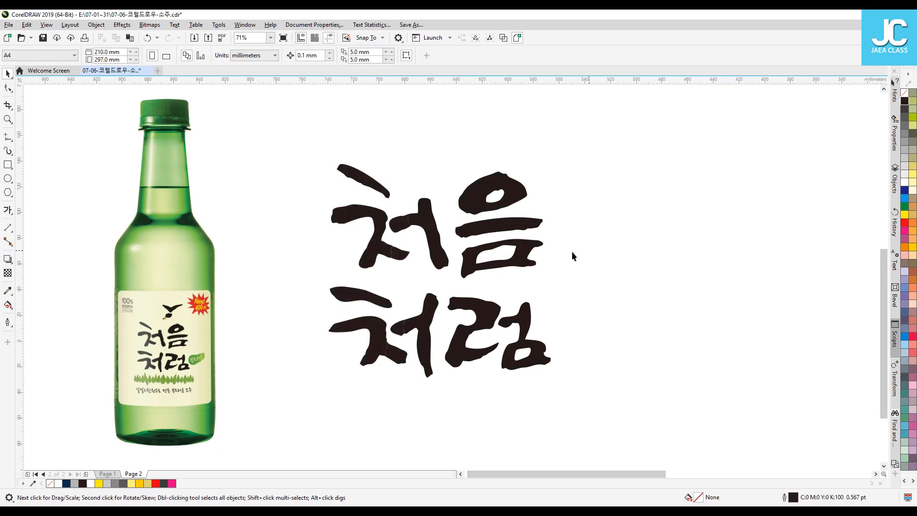
{"action": "key", "text": "ctrl+z"}
{"action": "key", "text": "Escape"}
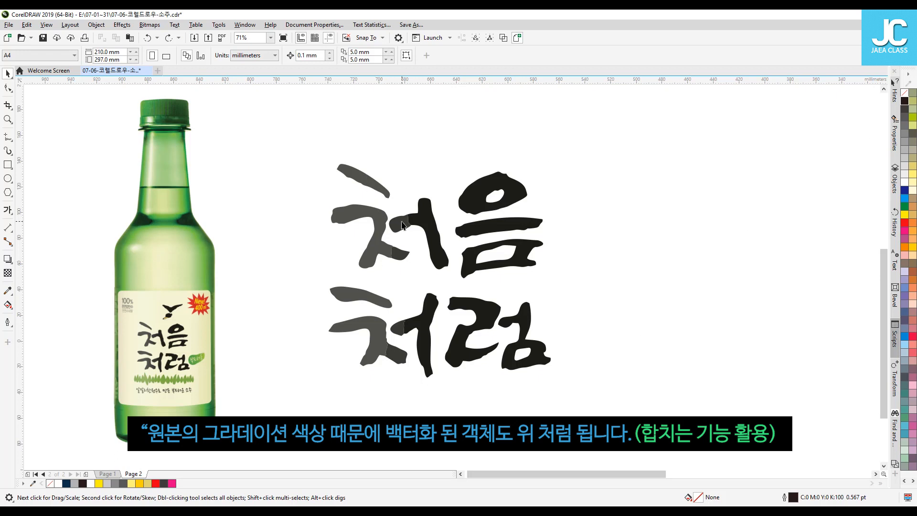
Pull the grey pieces of the two 처 letters apart to show the separate shapes, and undo the moves
{"action": "mouse_move", "coordinate": [373, 218]}
{"action": "left_mouse_down"}
{"action": "mouse_move", "coordinate": [357, 215]}
{"action": "mouse_move", "coordinate": [387, 218]}
{"action": "left_mouse_up"}
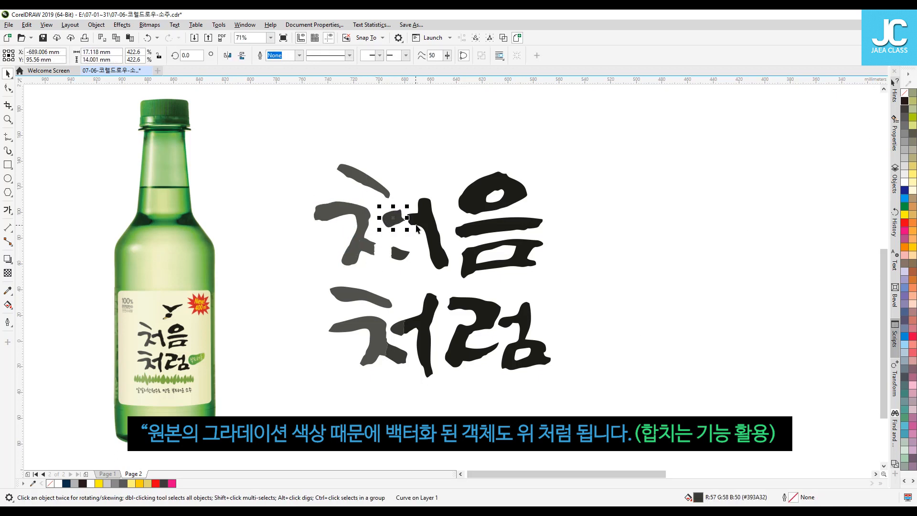
{"action": "key", "text": "ctrl+z"}
{"action": "key", "text": "ctrl+z"}
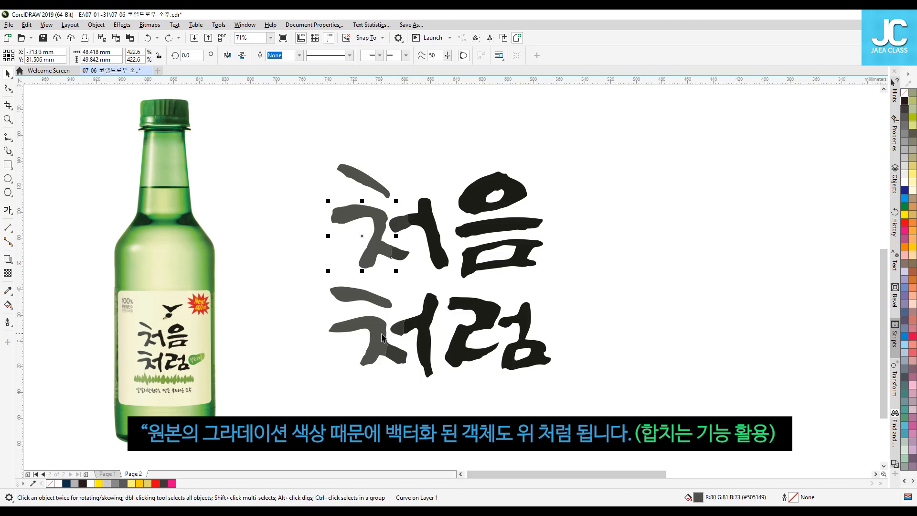
{"action": "left_click", "coordinate": [382, 337]}
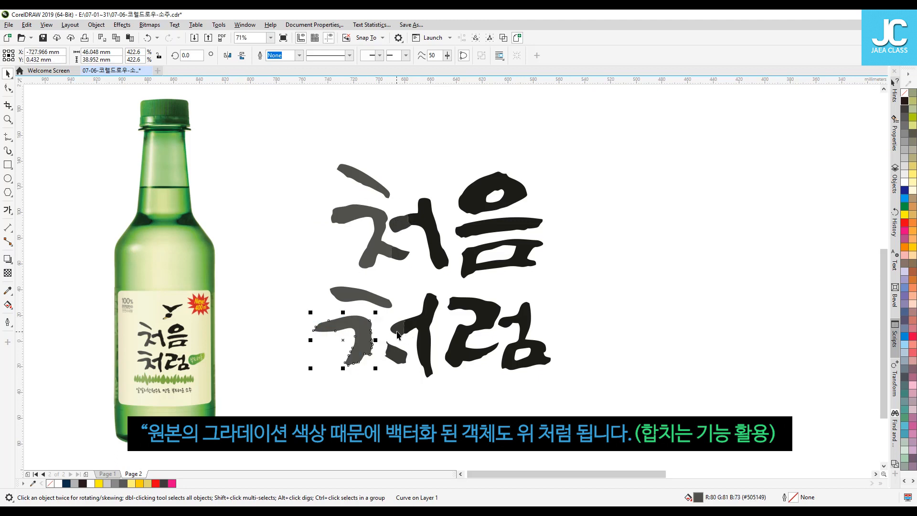
{"action": "left_click", "coordinate": [547, 283]}
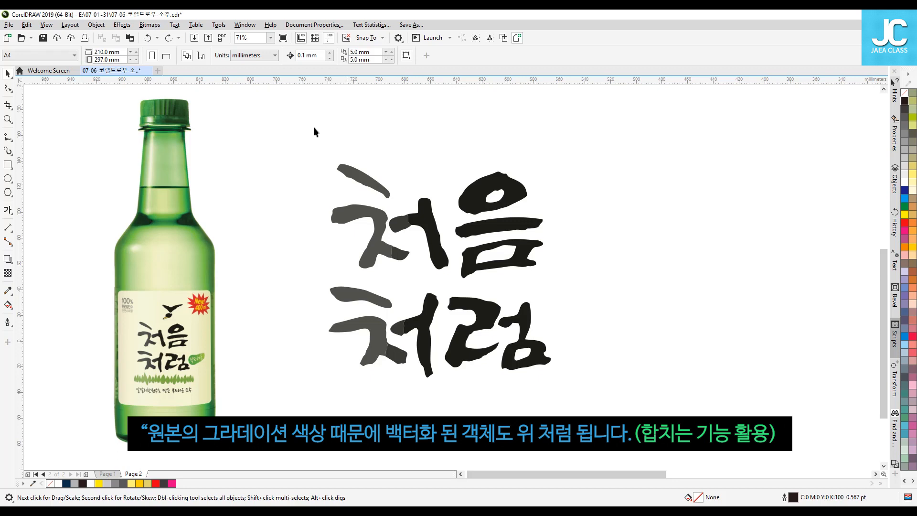
Fill all the 처음처럼 lettering shapes with black (K:100) and weld them into a single curve
{"action": "left_click_drag", "start_coordinate": [317, 152], "coordinate": [568, 396]}
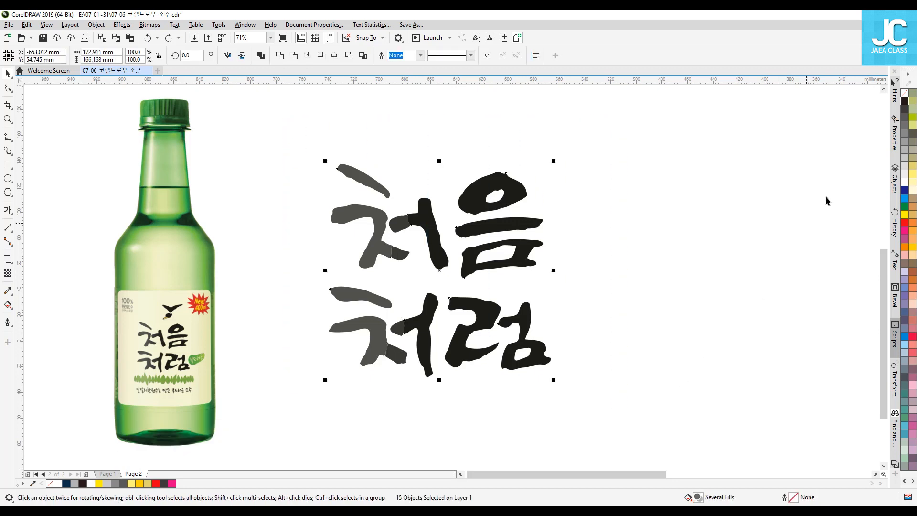
{"action": "left_click", "coordinate": [905, 101]}
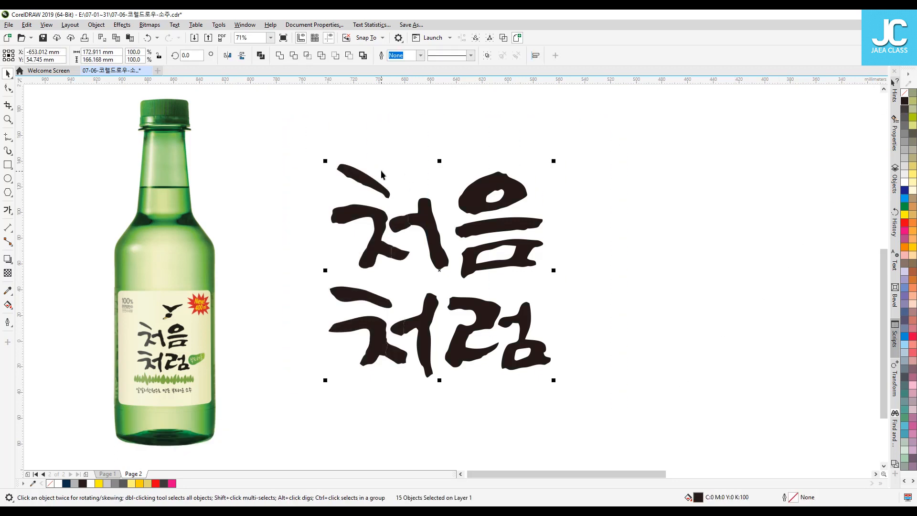
{"action": "left_click", "coordinate": [282, 58]}
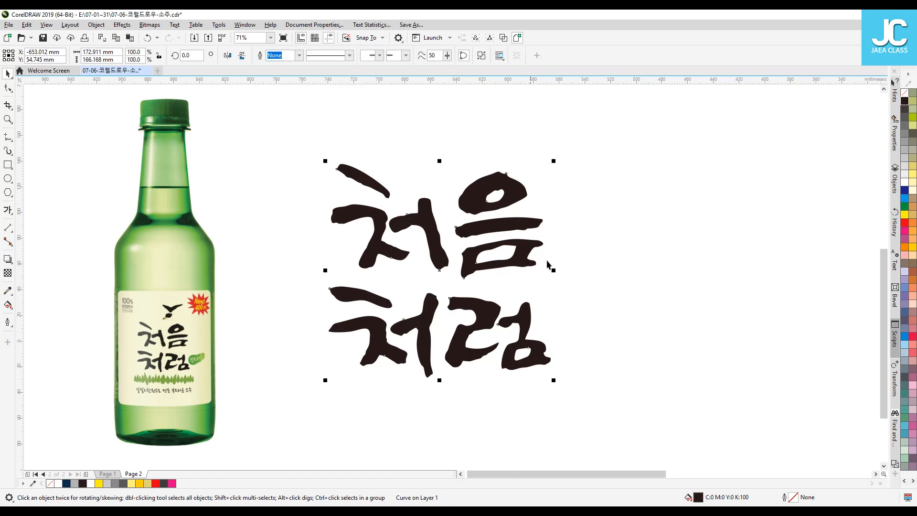
{"action": "left_click", "coordinate": [619, 288]}
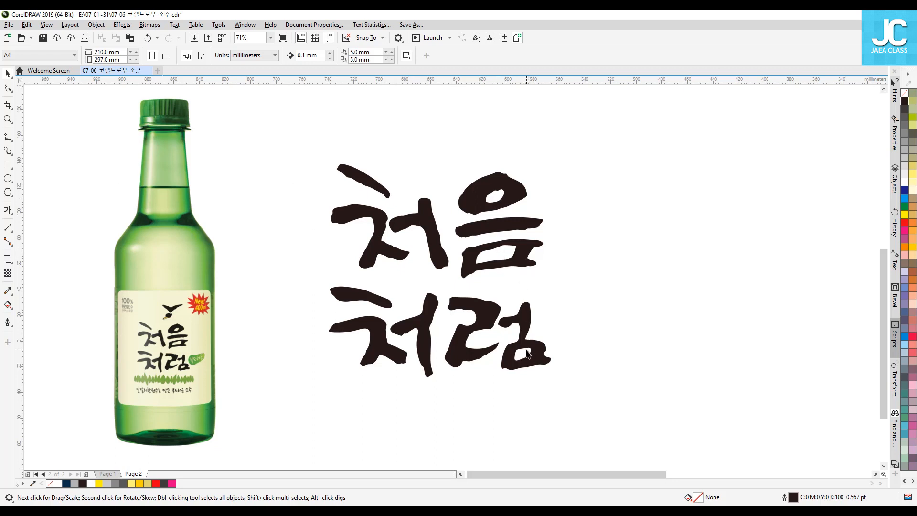
Draw a rectangle about 246 × 218 mm around the lettering and fill it with cyan (C:100)
{"action": "left_click", "coordinate": [8, 164]}
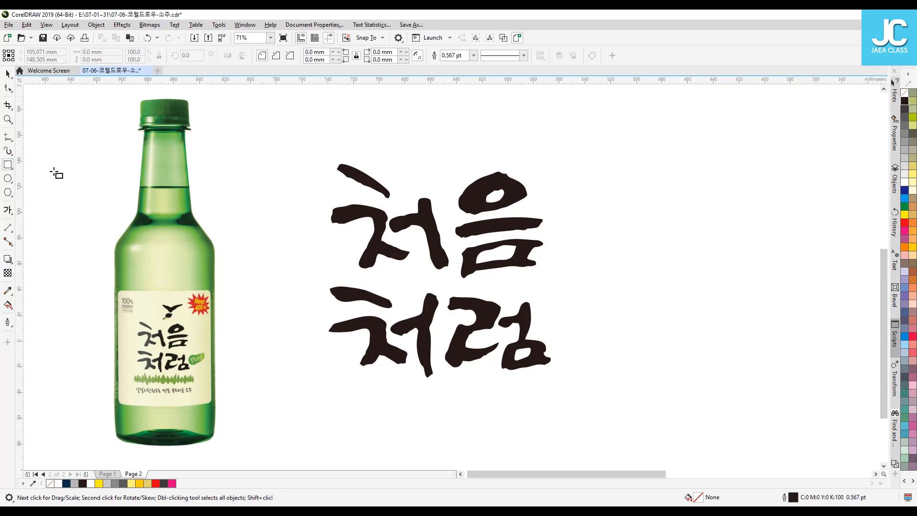
{"action": "left_click_drag", "start_coordinate": [288, 131], "coordinate": [605, 411]}
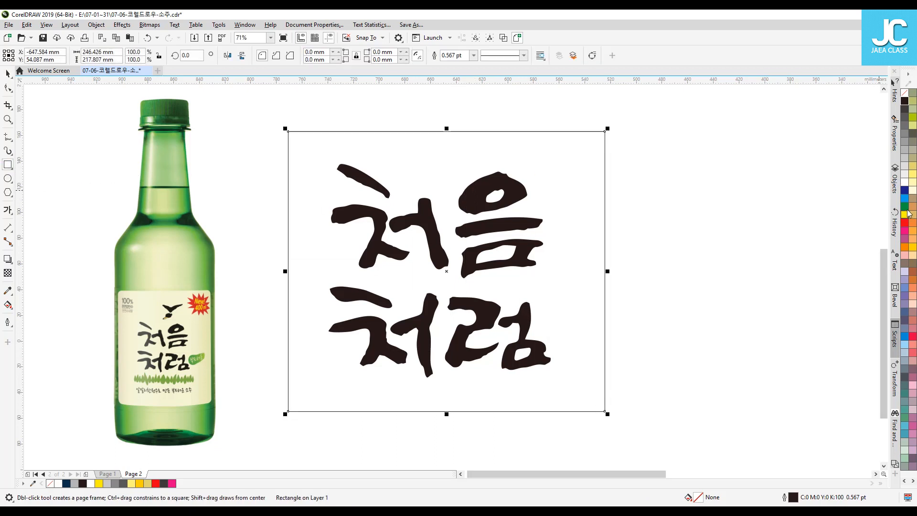
{"action": "left_click", "coordinate": [906, 199]}
Send the cyan rectangle to the back of the page behind the lettering
{"action": "left_click", "coordinate": [7, 73]}
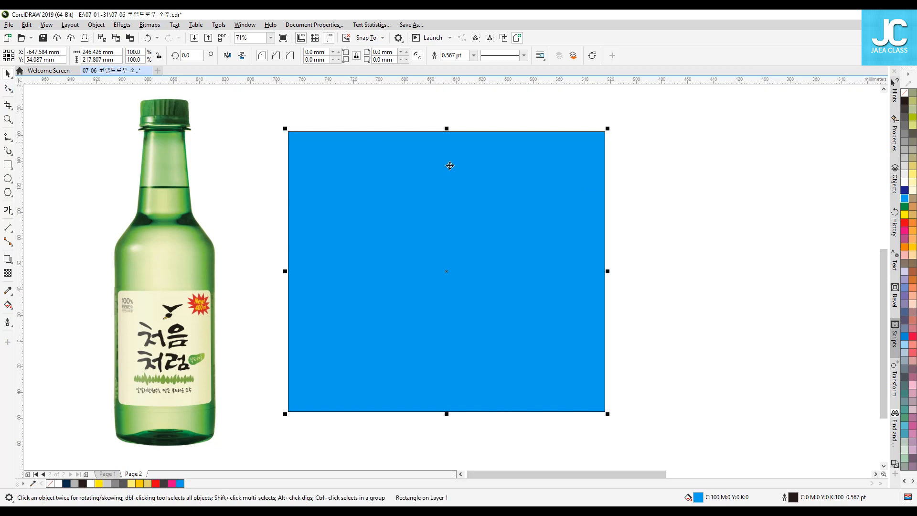
{"action": "left_click", "coordinate": [480, 178]}
{"action": "right_click", "coordinate": [441, 174]}
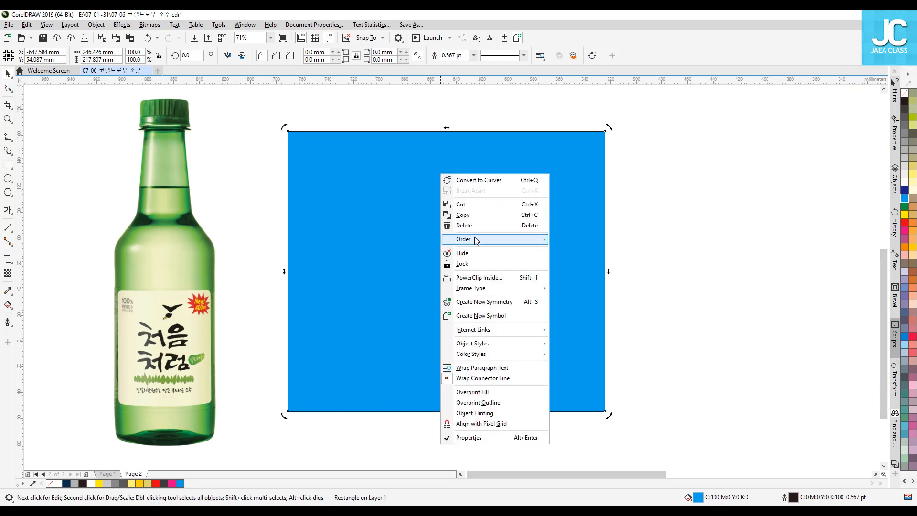
{"action": "mouse_move", "coordinate": [476, 240]}
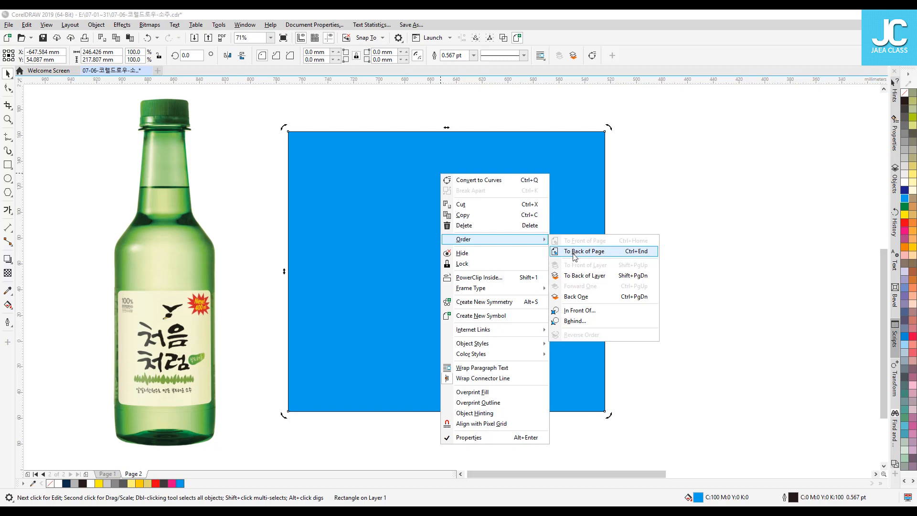
{"action": "left_click", "coordinate": [615, 253]}
{"action": "left_click", "coordinate": [645, 248]}
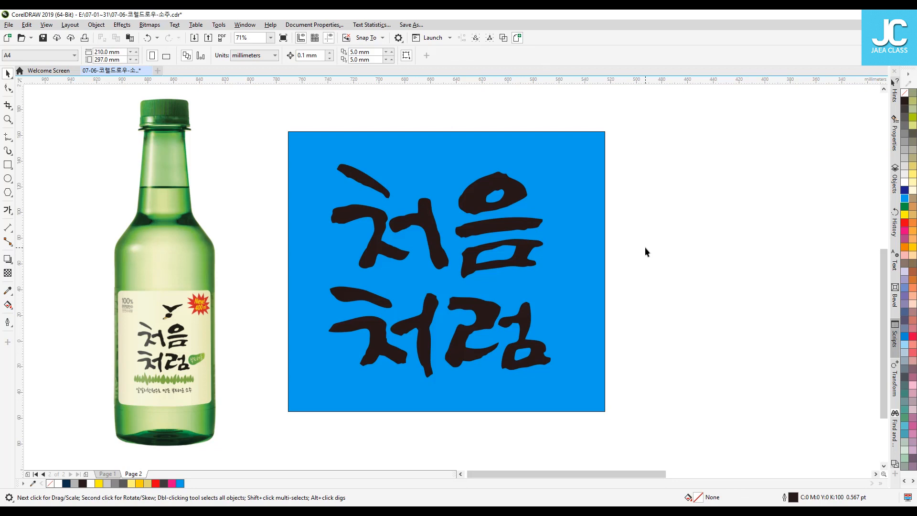
Shift the background rectangle slightly and try several fill colours on it, ending with light orange
{"action": "mouse_move", "coordinate": [604, 201]}
{"action": "left_mouse_down"}
{"action": "mouse_move", "coordinate": [590, 199]}
{"action": "mouse_move", "coordinate": [597, 203]}
{"action": "left_mouse_up"}
{"action": "left_click", "coordinate": [911, 142]}
{"action": "left_click", "coordinate": [905, 118]}
{"action": "left_click", "coordinate": [904, 150]}
{"action": "left_click", "coordinate": [905, 190]}
{"action": "left_click", "coordinate": [906, 215]}
{"action": "left_click", "coordinate": [905, 232]}
{"action": "left_click", "coordinate": [905, 255]}
Try several fill colours on the welded lettering, ending with cyan (C:100)
{"action": "left_click_drag", "start_coordinate": [647, 121], "coordinate": [339, 364]}
{"action": "left_click", "coordinate": [905, 222]}
{"action": "left_click", "coordinate": [905, 215]}
{"action": "left_click", "coordinate": [905, 206]}
{"action": "left_click", "coordinate": [905, 215]}
{"action": "left_click", "coordinate": [906, 221]}
{"action": "left_click", "coordinate": [905, 206]}
{"action": "left_click", "coordinate": [905, 198]}
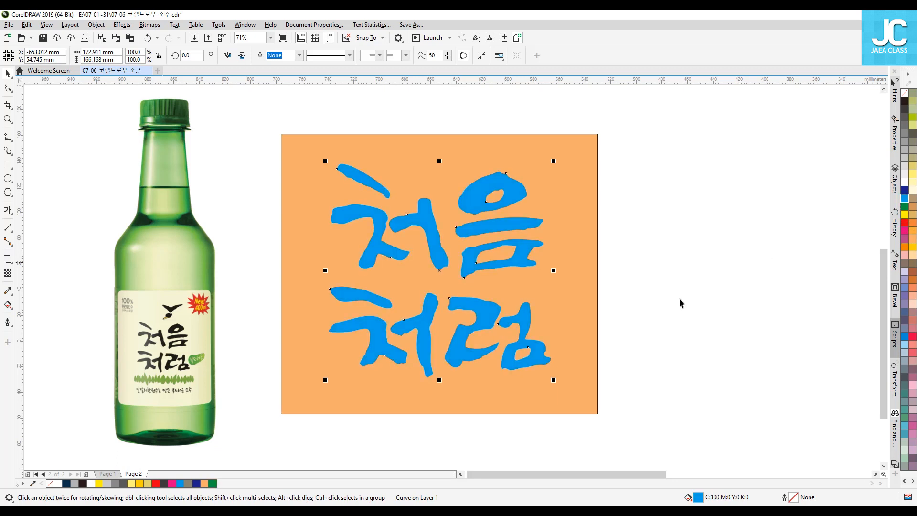
{"action": "left_click", "coordinate": [636, 265]}
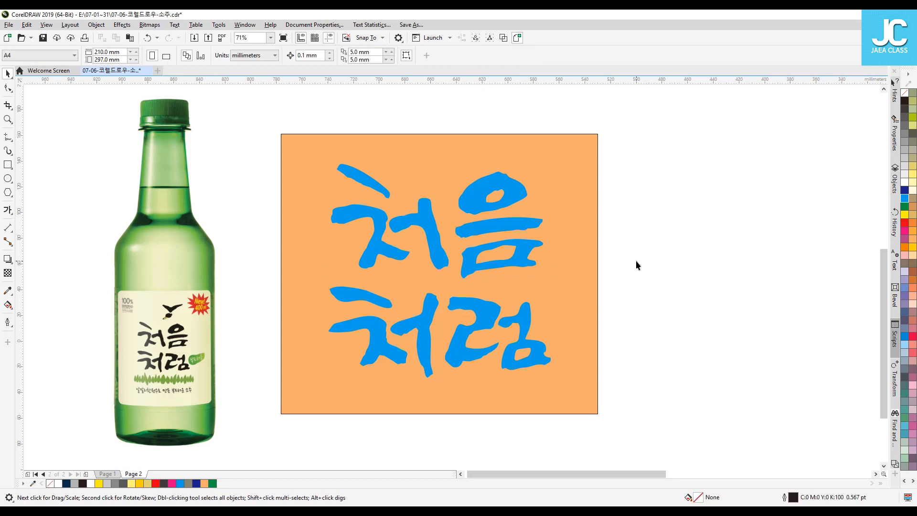